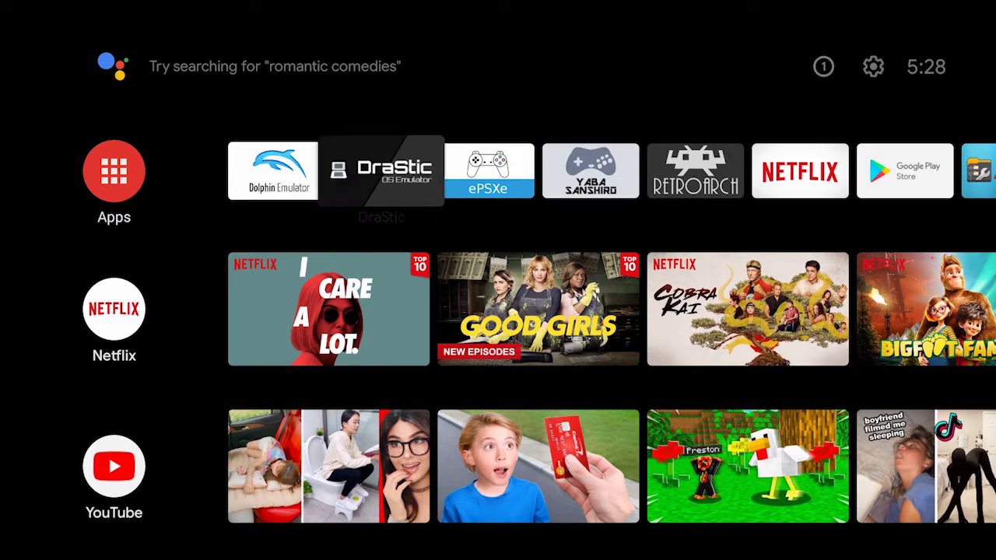
# - Launch RetroArch and go to the Nintendo 64 playlist's game list
pyautogui.press('Right')
pyautogui.press('Right')
pyautogui.press('Right')
pyautogui.press('Right')
pyautogui.press('Return')
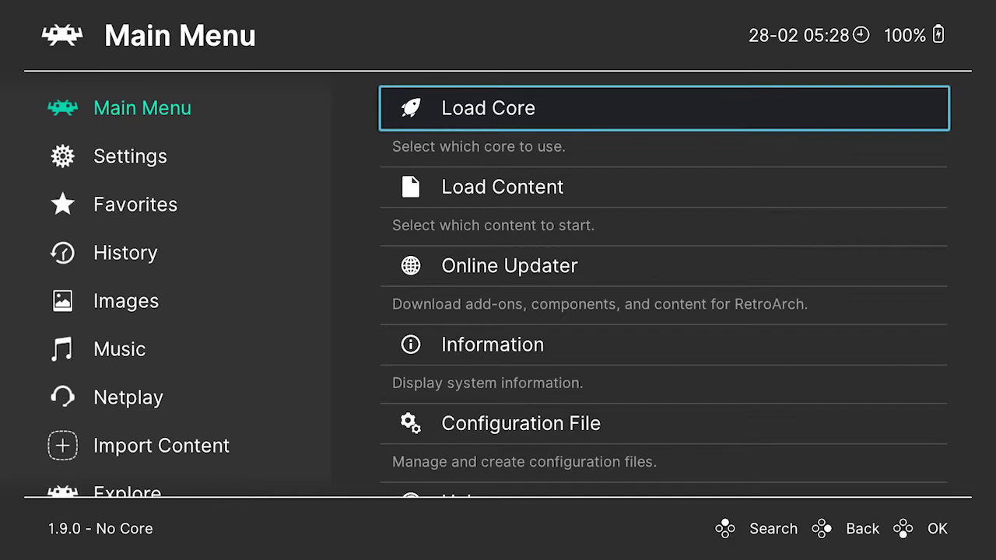
pyautogui.press('Left')
pyautogui.press('Down')
pyautogui.press('Down')
pyautogui.press('Down')
pyautogui.press('Down')
pyautogui.press('Down')
pyautogui.press('Down')
pyautogui.press('Down')
pyautogui.press('Down')
pyautogui.press('Down')
pyautogui.press('Down')
pyautogui.press('Down')
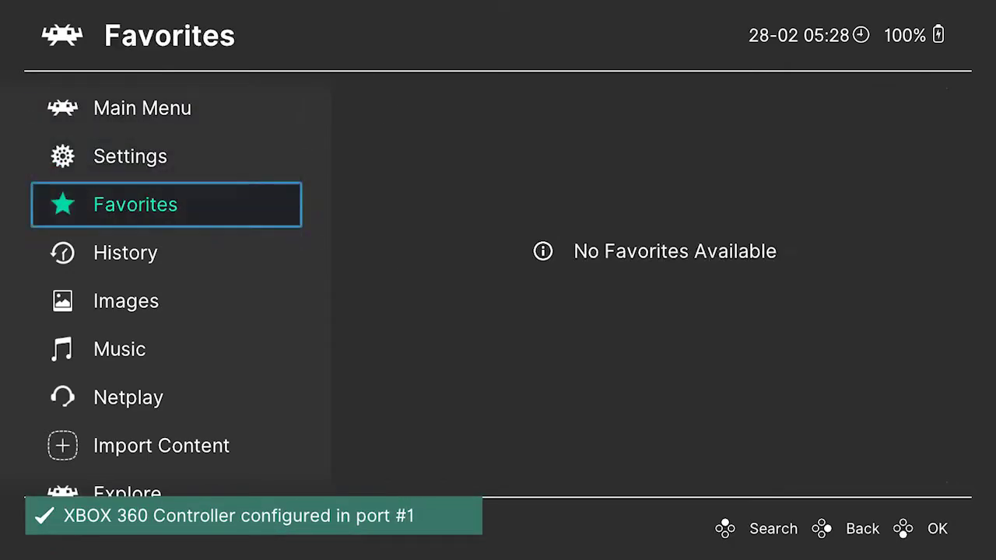
pyautogui.press('Down')
pyautogui.press('Down')
pyautogui.press('Down')
pyautogui.press('Down')
pyautogui.press('Down')
pyautogui.press('Down')
pyautogui.press('Down')
pyautogui.press('Down')
pyautogui.press('Down')
pyautogui.press('Down')
pyautogui.press('Down')
pyautogui.press('Down')
pyautogui.press('Down')
pyautogui.press('Down')
pyautogui.press('Down')
pyautogui.press('Down')
pyautogui.press('Down')
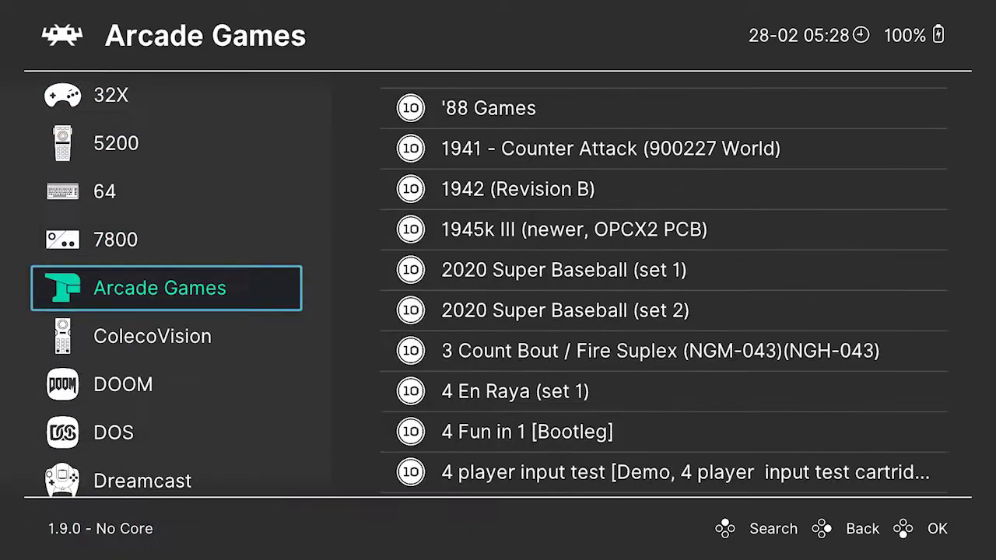
pyautogui.press('Down')
pyautogui.press('Right')
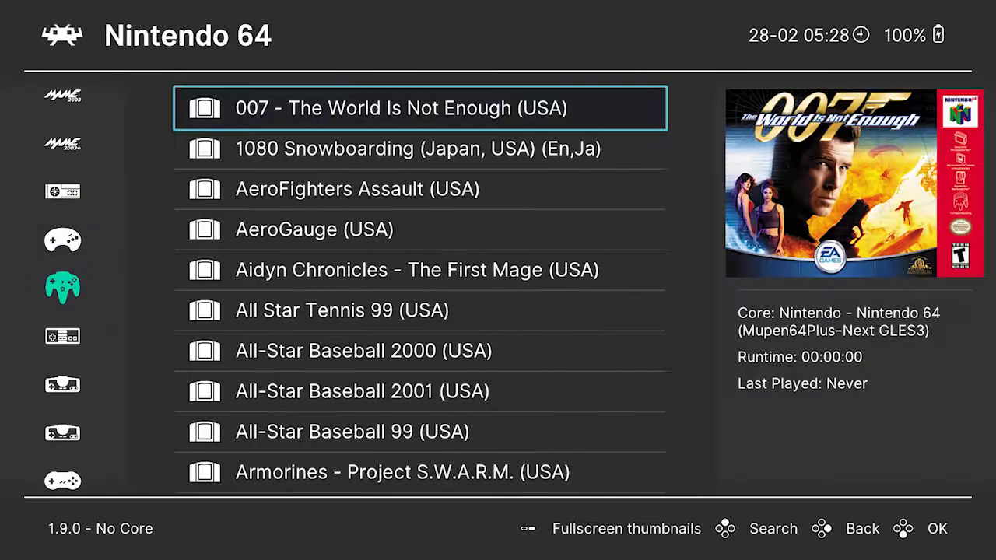
# - Reset the 007 game's core association, then set it to Mupen64Plus-Next GLES3
pyautogui.press('Return')
pyautogui.press('Down')
pyautogui.press('Down')
pyautogui.press('Down')
pyautogui.press('Down')
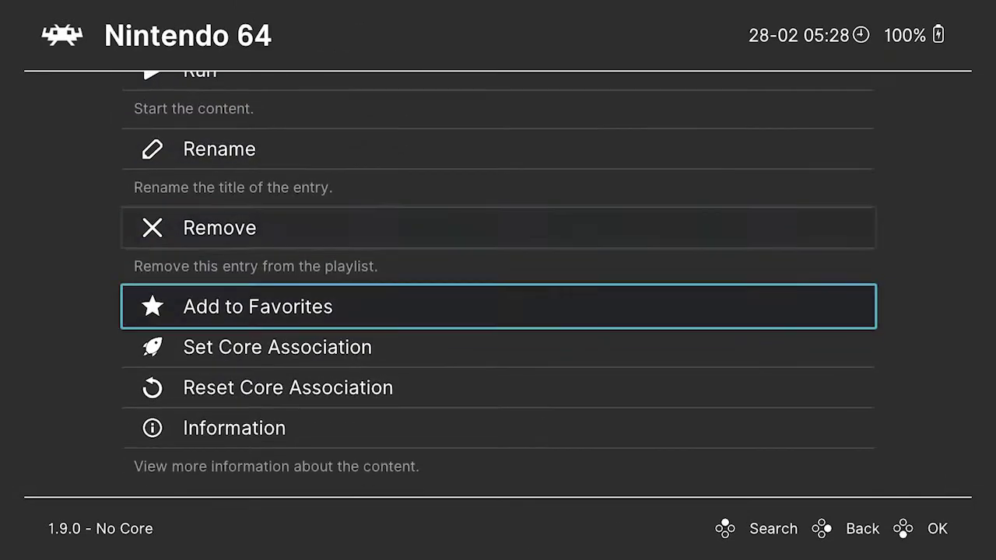
pyautogui.press('Down')
pyautogui.press('Up')
pyautogui.press('Down')
pyautogui.press('Return')
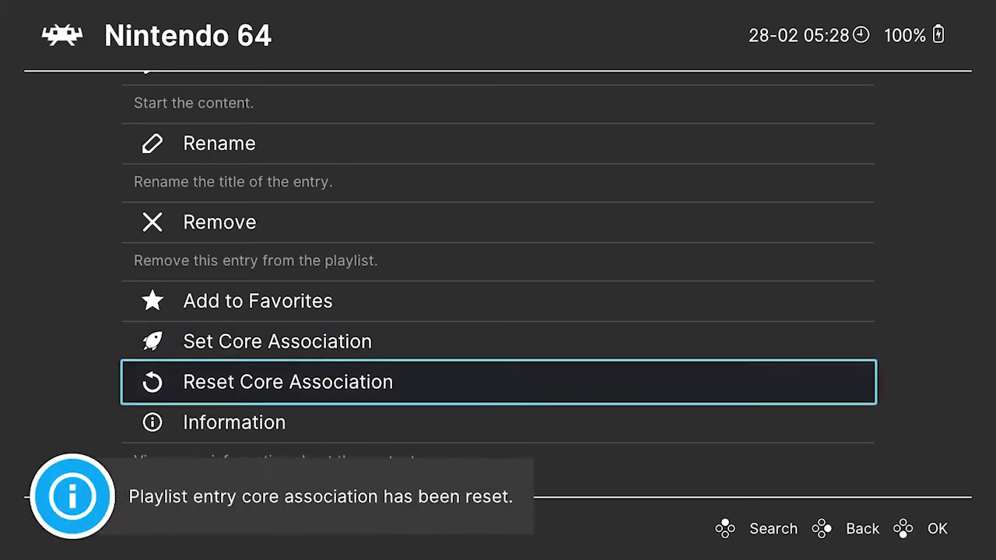
pyautogui.press('Up')
pyautogui.press('Return')
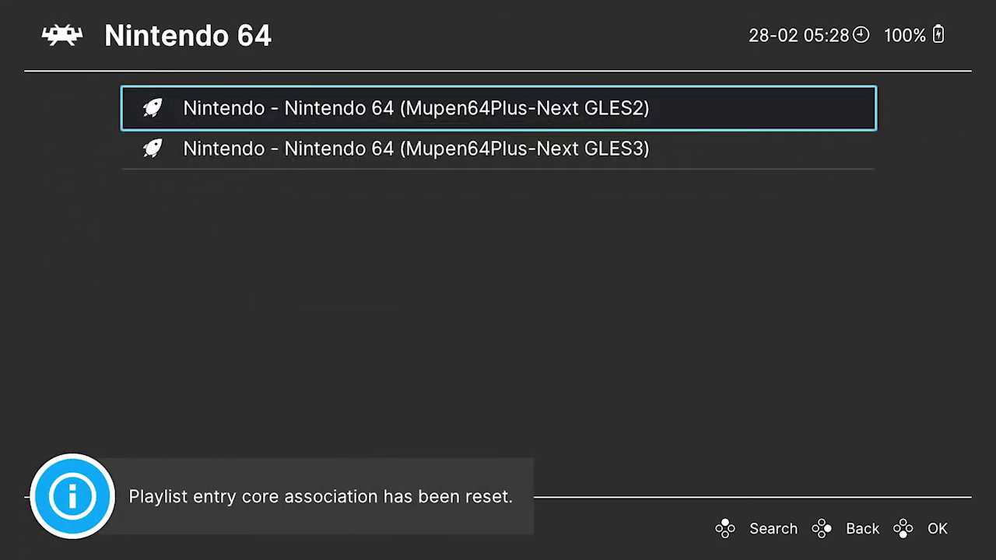
pyautogui.press('Return')
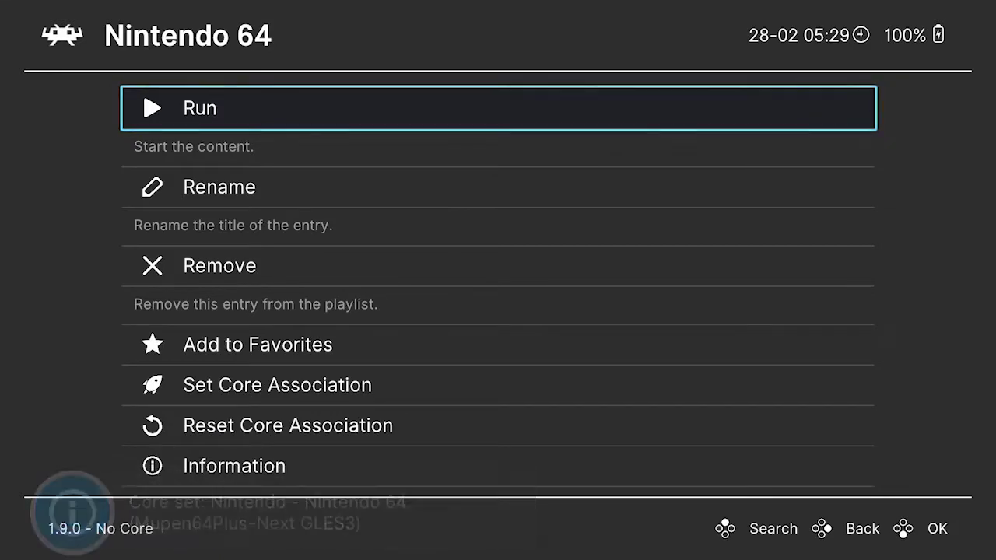
pyautogui.press('BackSpace')
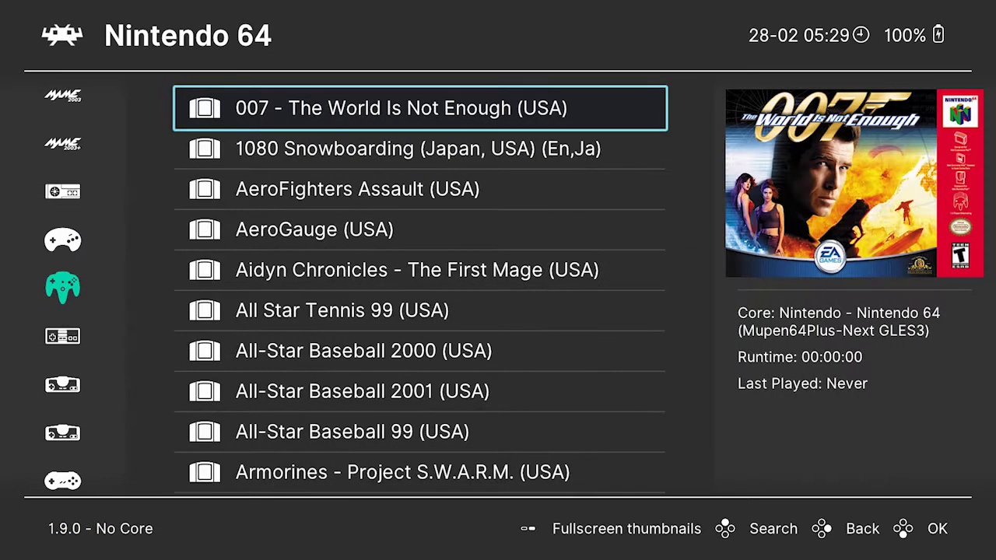
# - Set the first Game Boy Advance game's core to mGBA and return to the Main Menu
pyautogui.press('Left')
pyautogui.press('Up')
pyautogui.press('Up')
pyautogui.press('Up')
pyautogui.press('Up')
pyautogui.press('Up')
pyautogui.press('Up')
pyautogui.press('Up')
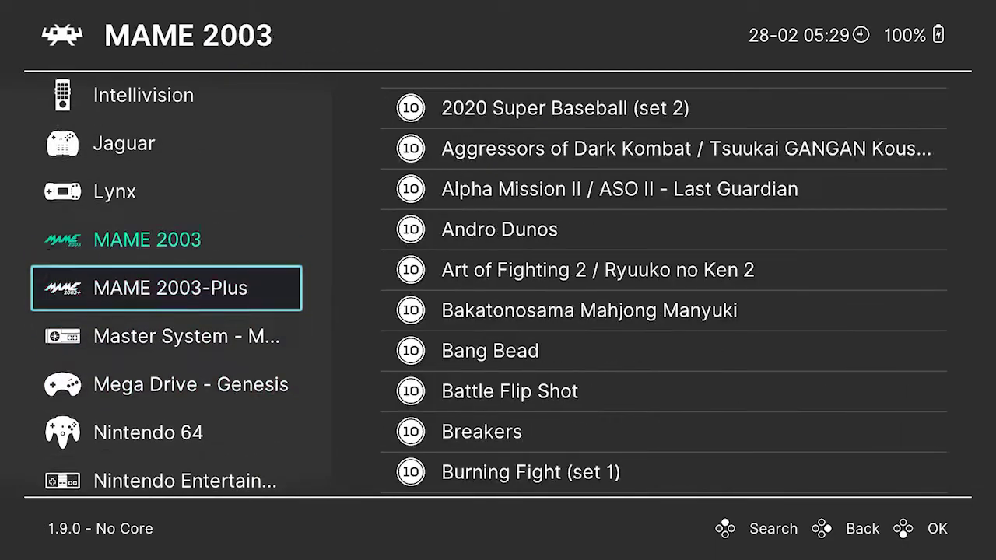
pyautogui.press('Up')
pyautogui.press('Up')
pyautogui.press('Right')
pyautogui.press('Return')
pyautogui.press('Down')
pyautogui.press('Down')
pyautogui.press('Down')
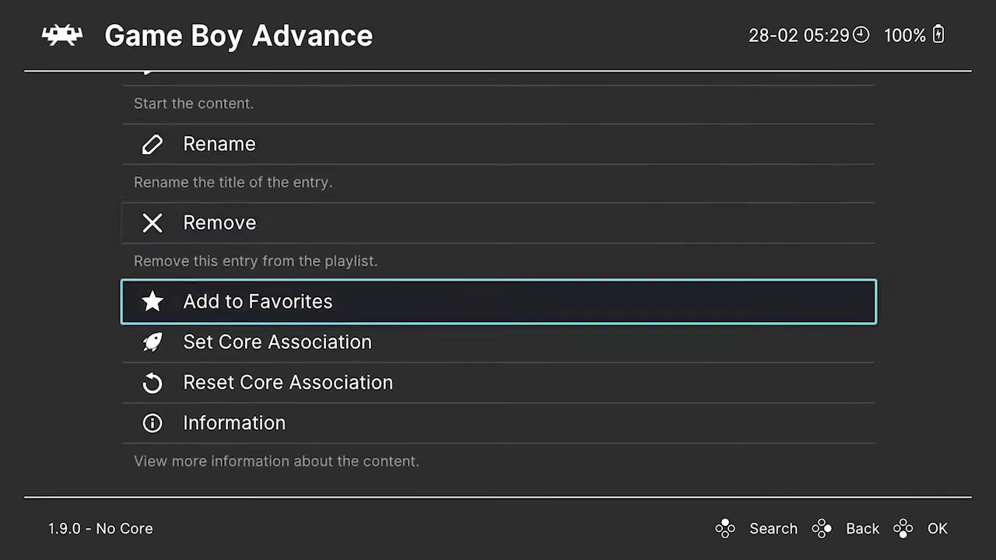
pyautogui.press('Return')
pyautogui.press('Return')
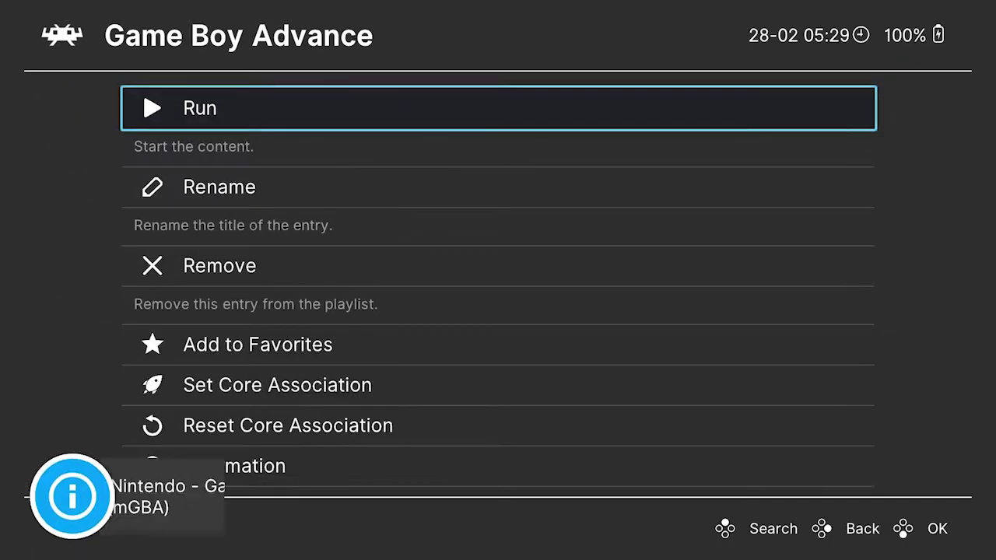
pyautogui.press('BackSpace')
pyautogui.press('Left')
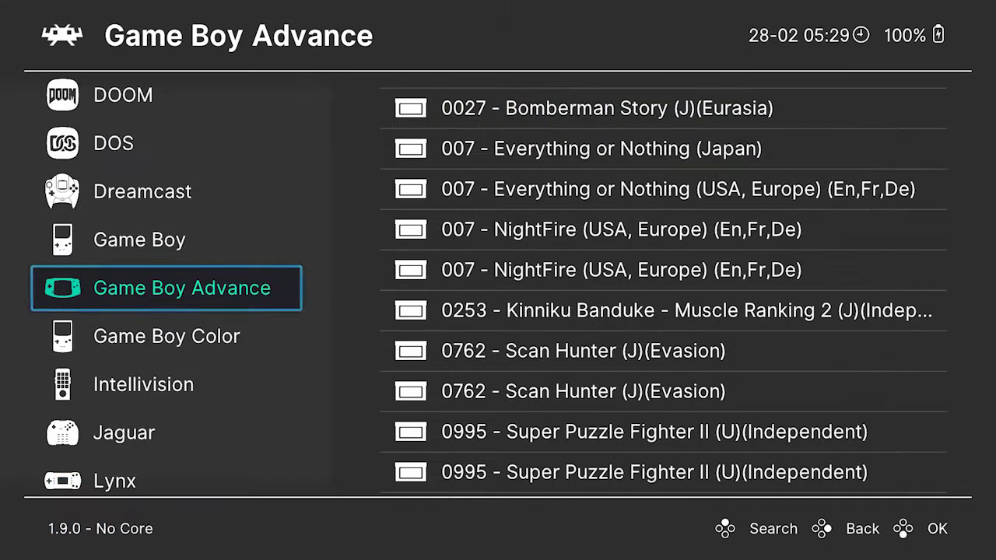
pyautogui.press('BackSpace')
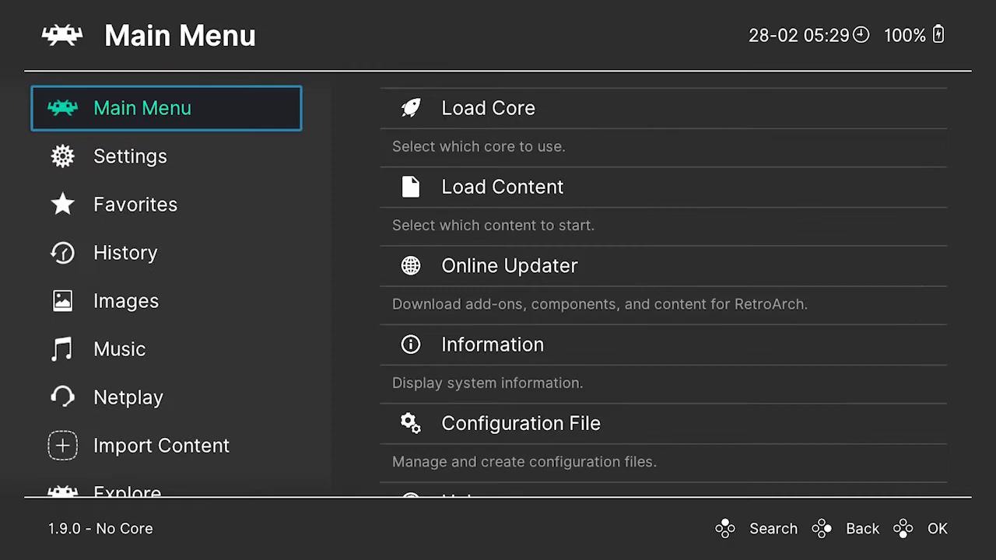
# - Go to Settings and open the Input settings
pyautogui.press('Down')
pyautogui.press('Down')
pyautogui.press('Down')
pyautogui.press('Down')
pyautogui.press('Down')
pyautogui.press('Down')
pyautogui.press('Up')
pyautogui.press('Up')
pyautogui.press('Up')
pyautogui.press('Up')
pyautogui.press('Up')
pyautogui.press('Right')
pyautogui.press('Down')
pyautogui.press('Down')
pyautogui.press('Down')
pyautogui.press('Down')
pyautogui.press('Up')
pyautogui.press('Left')
pyautogui.press('Right')
pyautogui.press('Return')
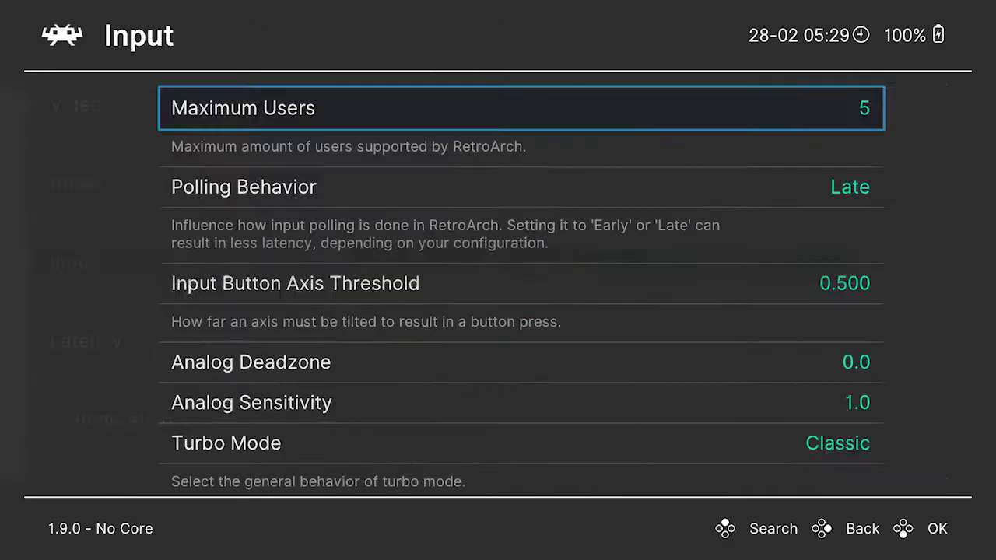
# - In Port 1 Controls, keep XBOX 360 Controller as the Device Index
pyautogui.press('Down')
pyautogui.press('Down')
pyautogui.press('Down')
pyautogui.press('Down')
pyautogui.press('Down')
pyautogui.press('Down')
pyautogui.press('Down')
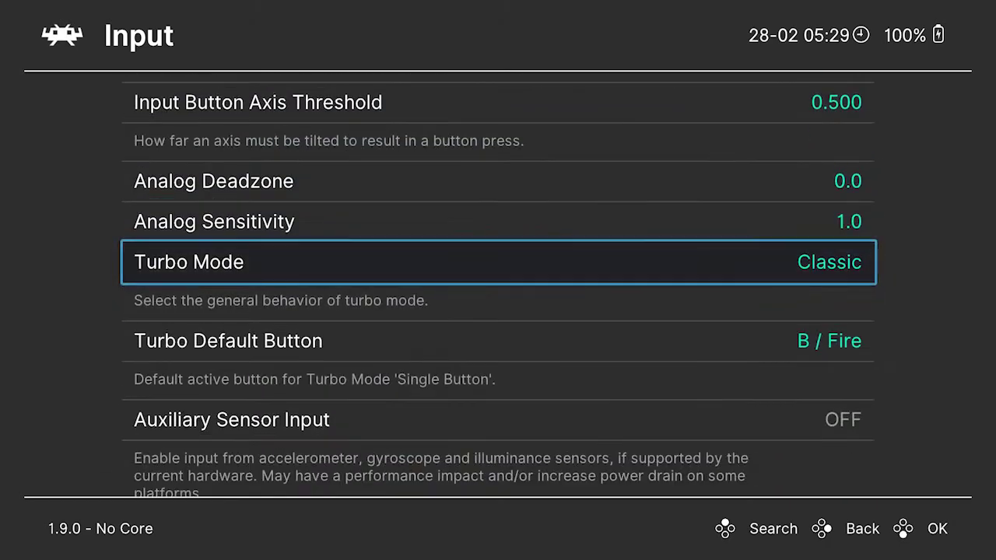
pyautogui.press('Down')
pyautogui.press('Down')
pyautogui.press('Down')
pyautogui.press('Down')
pyautogui.press('Down')
pyautogui.press('Return')
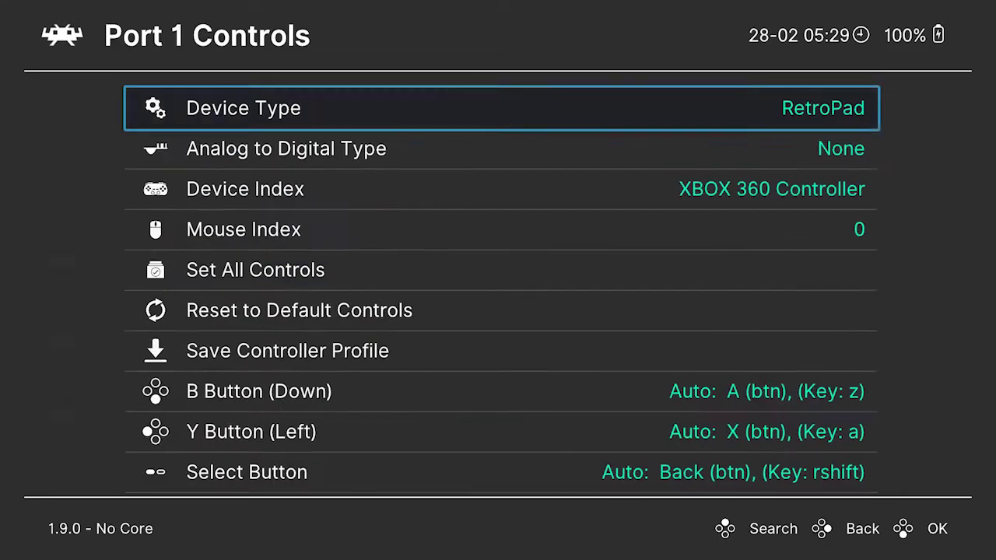
pyautogui.press('Down')
pyautogui.press('Down')
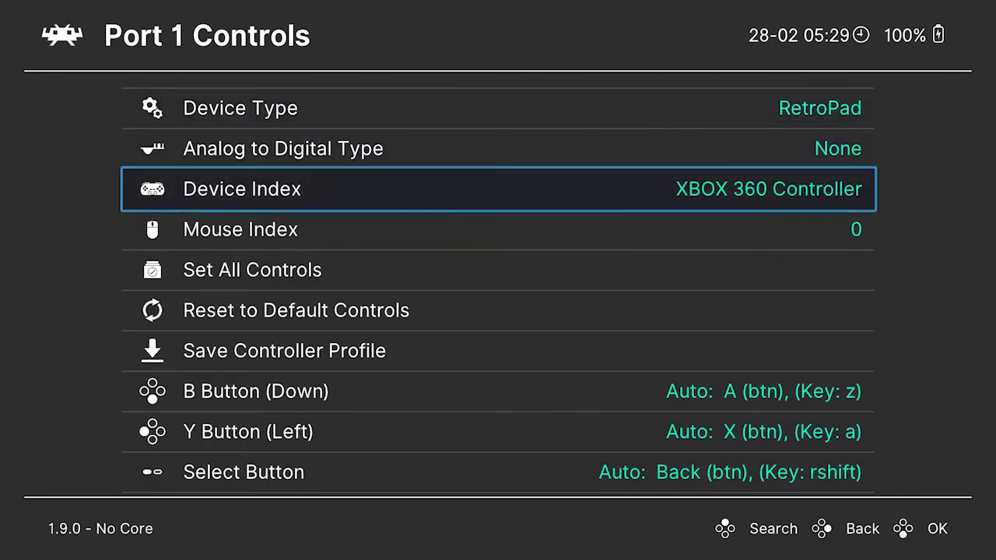
pyautogui.press('Up')
pyautogui.press('Return')
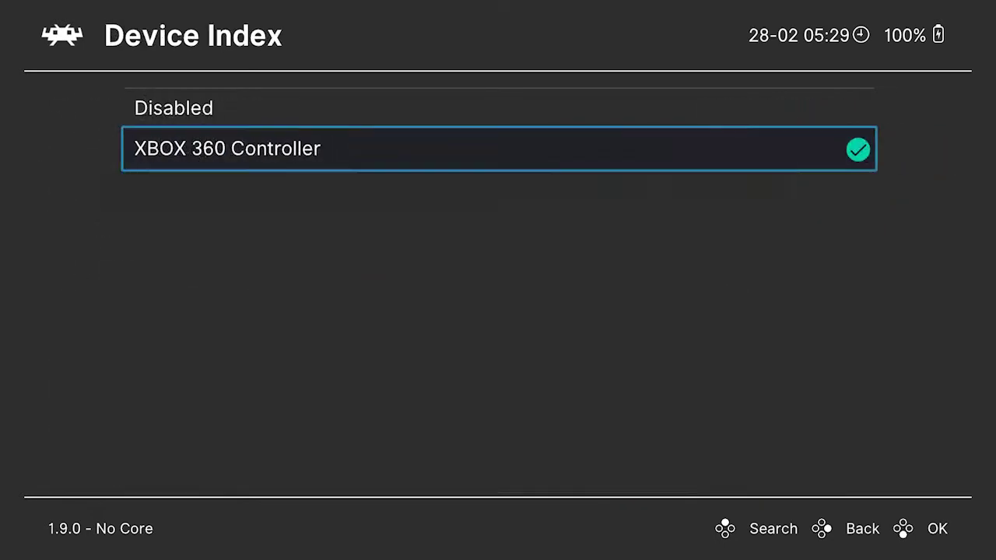
pyautogui.press('Return')
pyautogui.press('Down')
pyautogui.press('Down')
pyautogui.press('Down')
pyautogui.press('Down')
# - Bind Port 1's B, Y and Start buttons to the controller
pyautogui.press('Return')
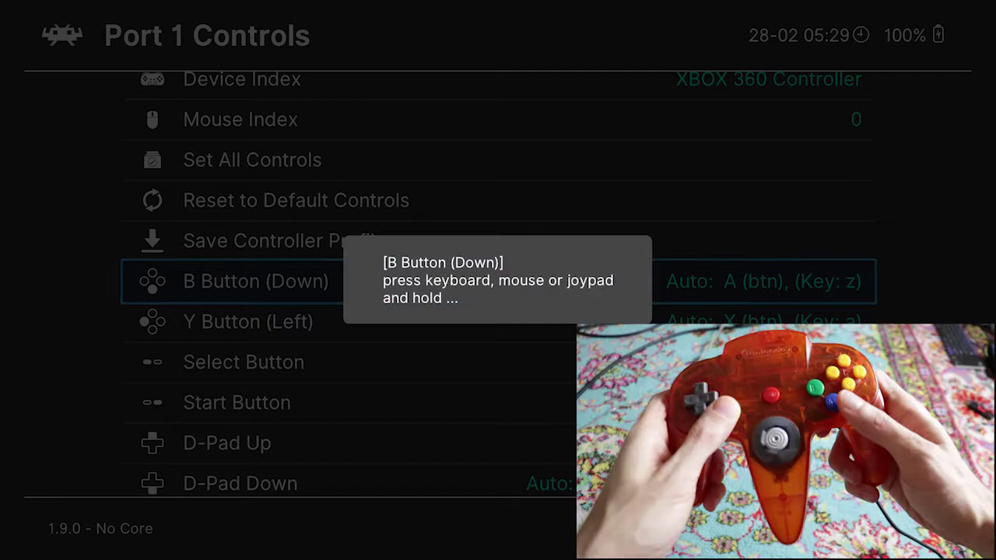
pyautogui.press('Return')
pyautogui.press('Down')
pyautogui.press('Return')
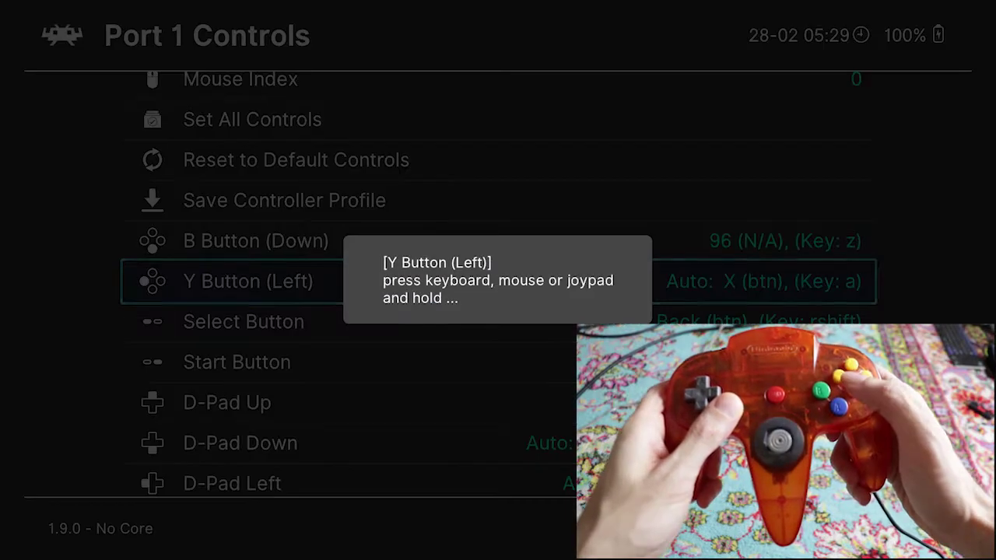
pyautogui.press('Return')
pyautogui.press('Down')
pyautogui.press('Return')
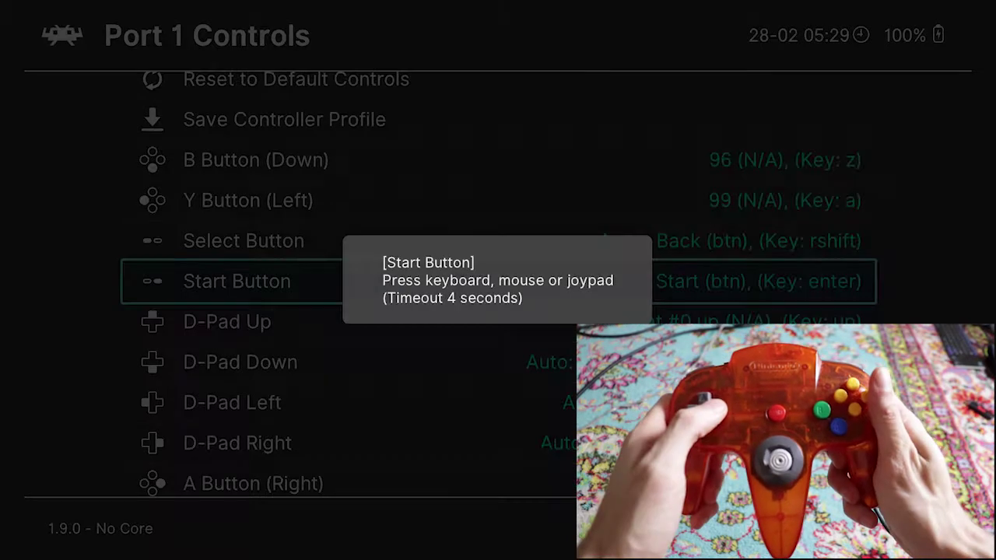
pyautogui.press('Return')
# - Bind D-Pad Up, Down, Left and Right to the controller's d-pad
pyautogui.press('Down')
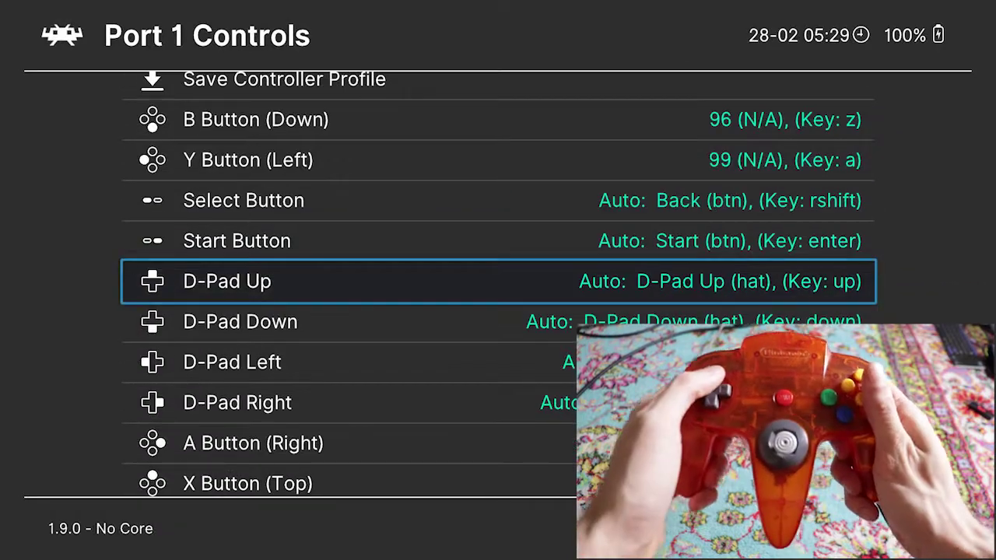
pyautogui.press('Return')
pyautogui.press('Up')
pyautogui.press('Return')
pyautogui.press('Down')
pyautogui.press('Return')
pyautogui.press('Left')
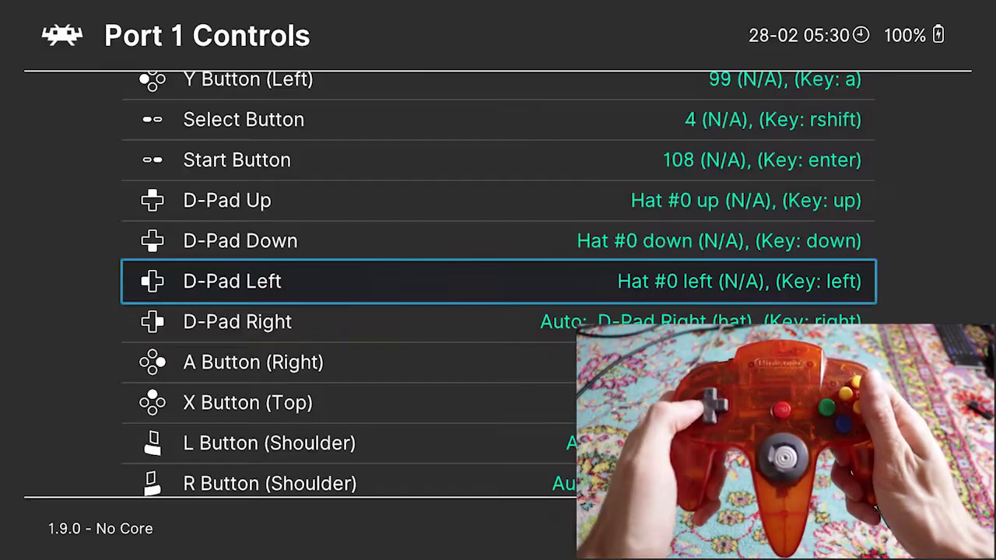
pyautogui.press('Down')
pyautogui.press('Return')
pyautogui.press('Right')
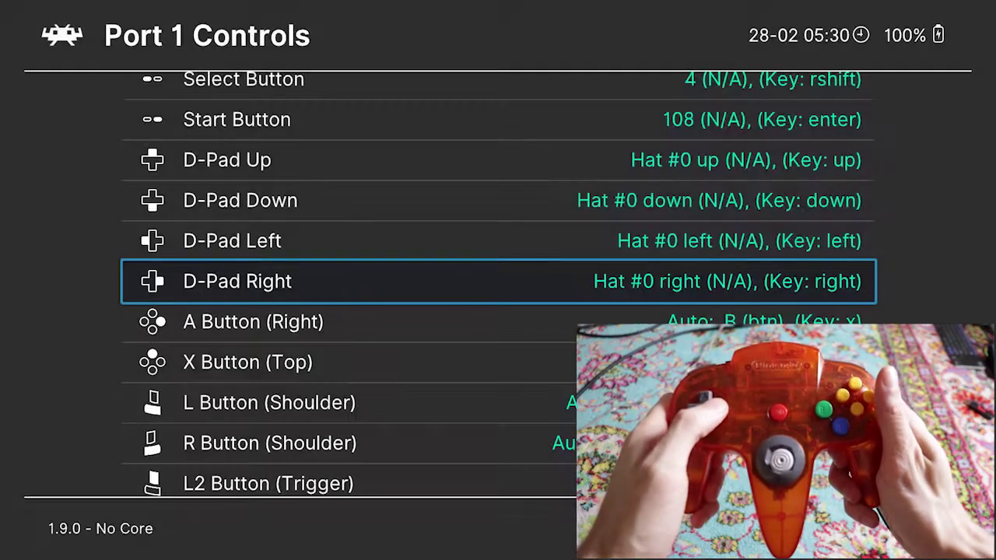
# - Bind the A Button, X Button and L2 Trigger to the controller
pyautogui.press('Return')
pyautogui.press('x')
pyautogui.press('Down')
pyautogui.press('Return')
pyautogui.press('s')
pyautogui.press('Down')
pyautogui.press('Down')
pyautogui.press('Down')
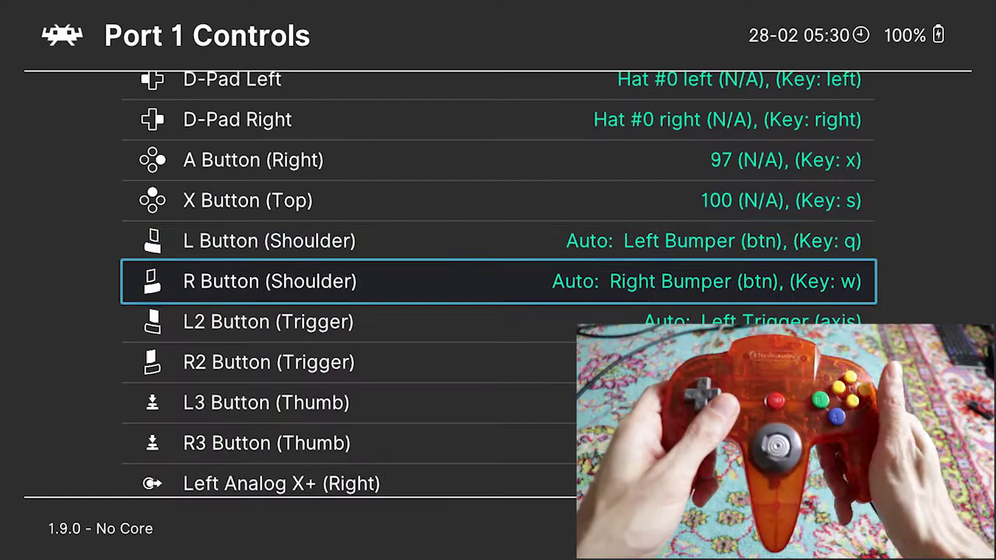
pyautogui.press('Return')
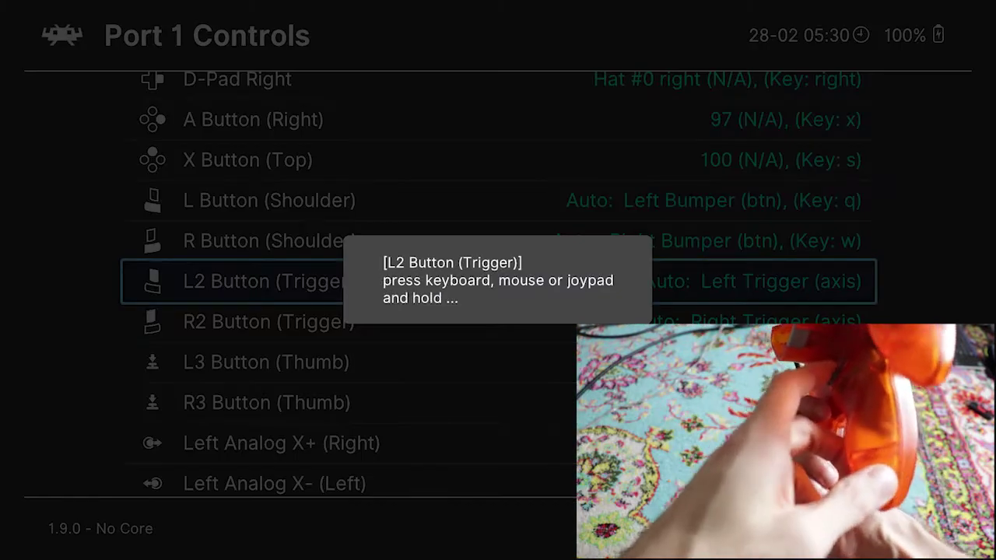
pyautogui.press('Down')
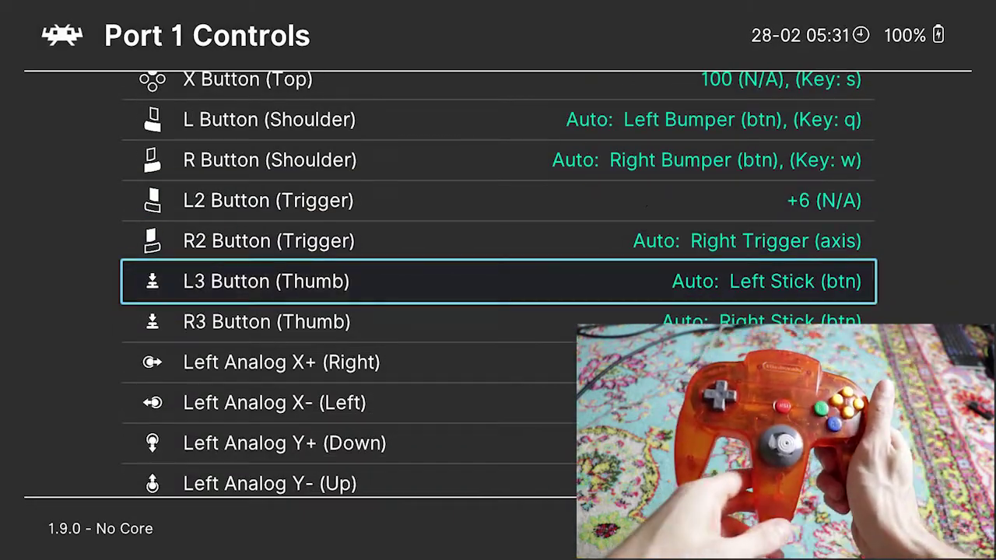
# - Bind the Left Analog stick's X+, X-, Y+ and Y- directions
pyautogui.press('Down')
pyautogui.press('Down')
pyautogui.press('Return')
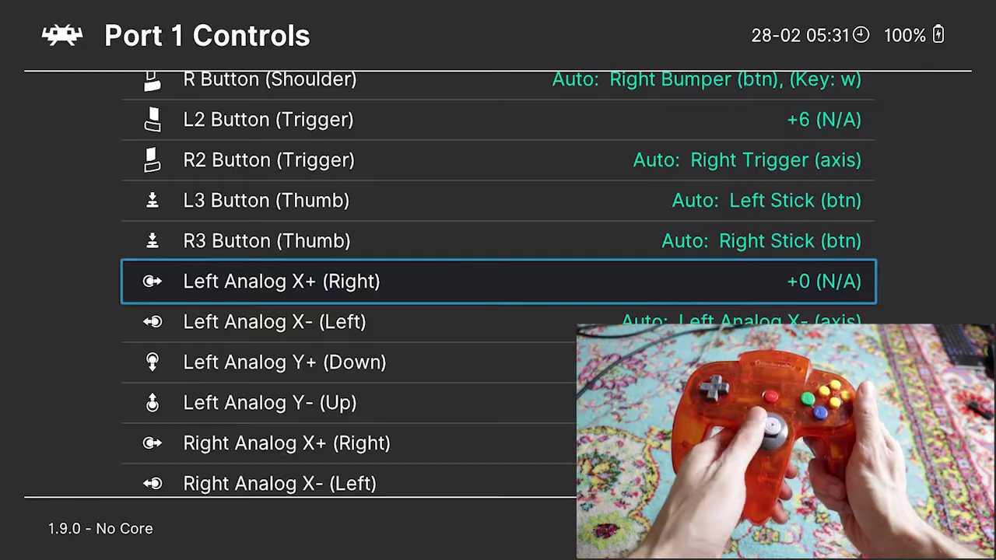
pyautogui.press('Down')
pyautogui.press('Return')
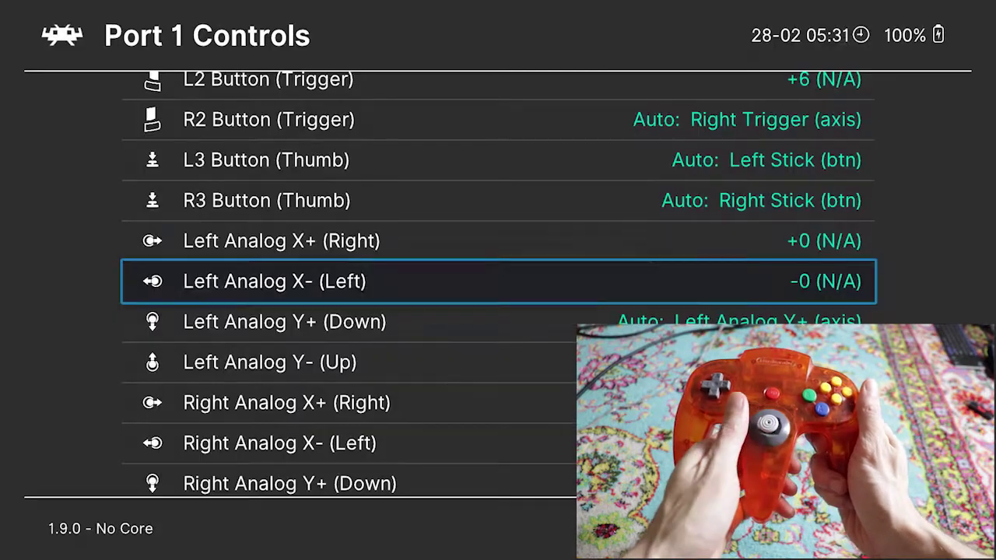
pyautogui.press('Down')
pyautogui.press('Return')
pyautogui.press('Down')
pyautogui.press('Return')
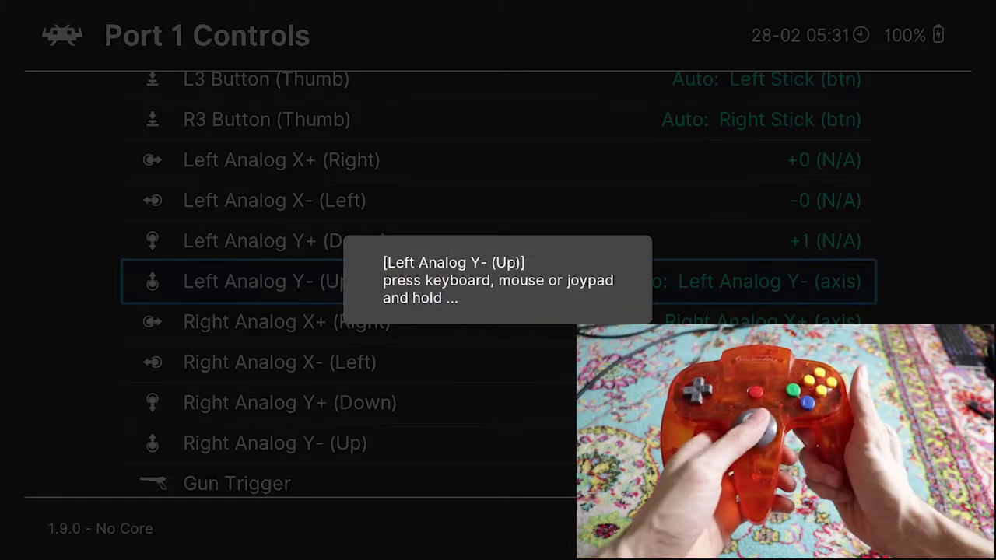
# - Bind the Right Analog stick's X+ and Y- directions, skipping the gun bindings
pyautogui.press('Down')
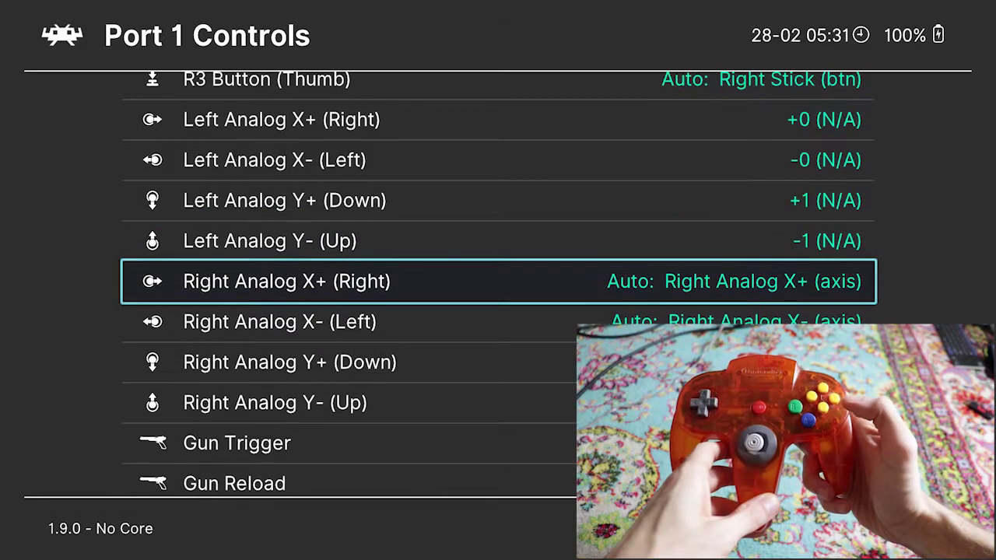
pyautogui.press('Return')
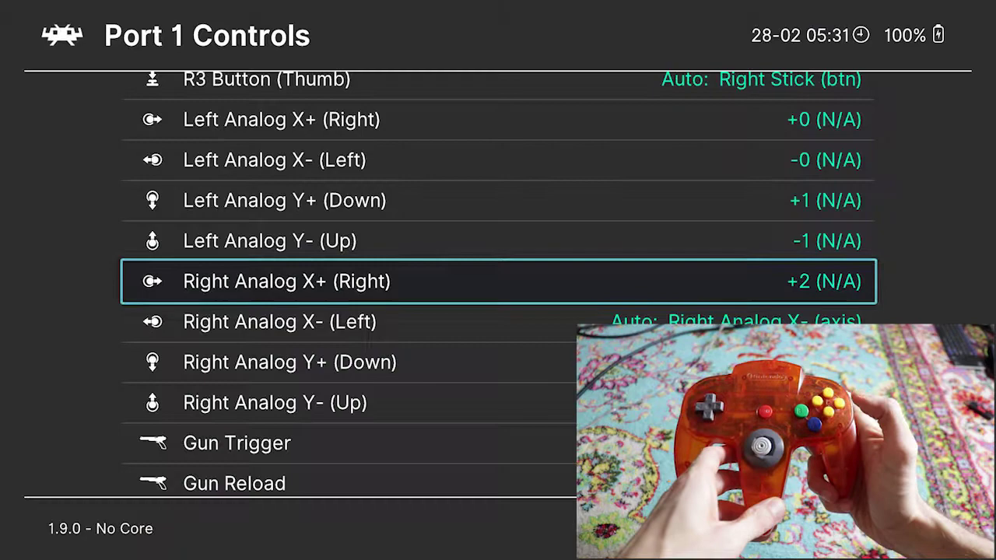
pyautogui.press('Down')
pyautogui.press('Down')
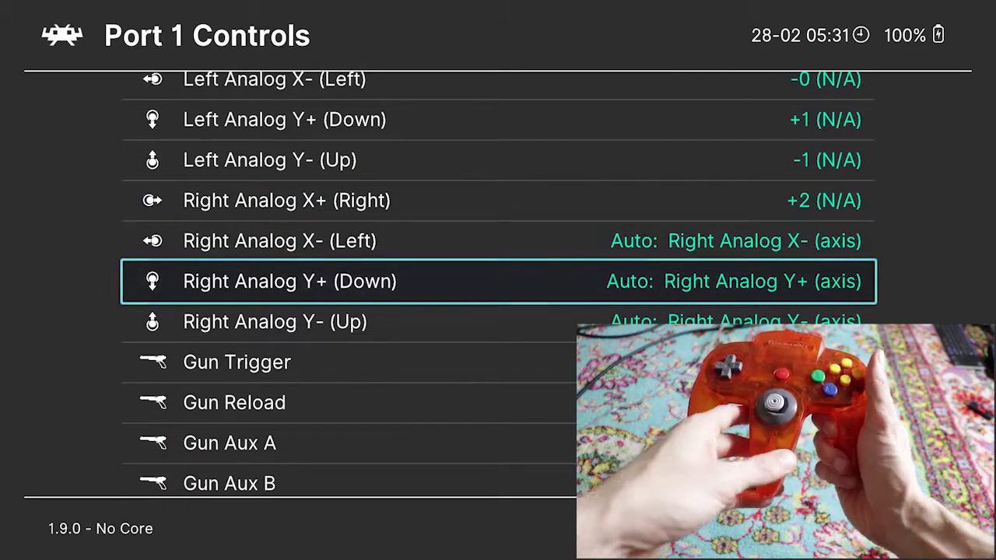
pyautogui.press('Down')
pyautogui.press('Return')
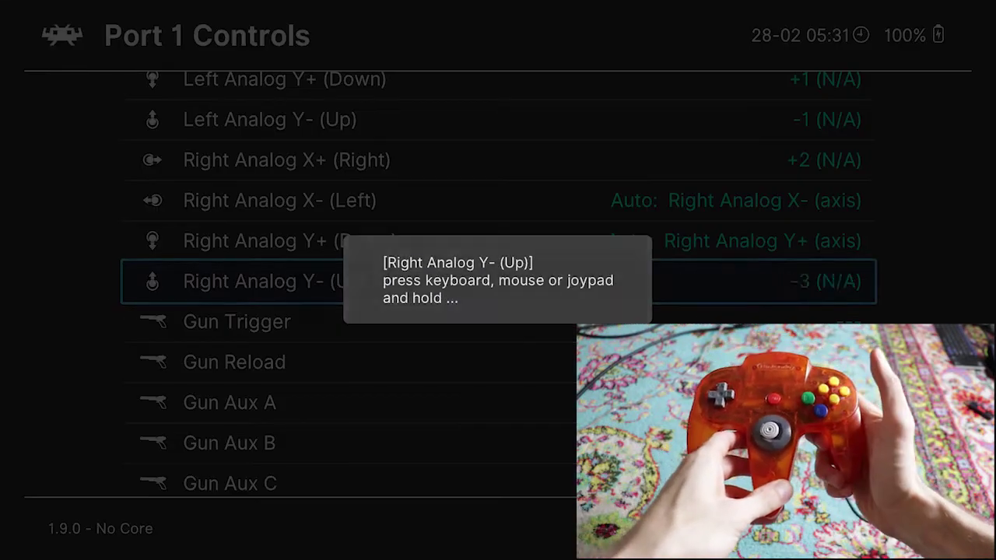
pyautogui.press('Down')
pyautogui.press('Down')
pyautogui.press('Down')
pyautogui.press('Down')
pyautogui.press('Down')
pyautogui.press('Down')
pyautogui.press('Down')
pyautogui.press('Down')
pyautogui.press('Down')
pyautogui.press('Down')
pyautogui.press('Down')
pyautogui.press('Down')
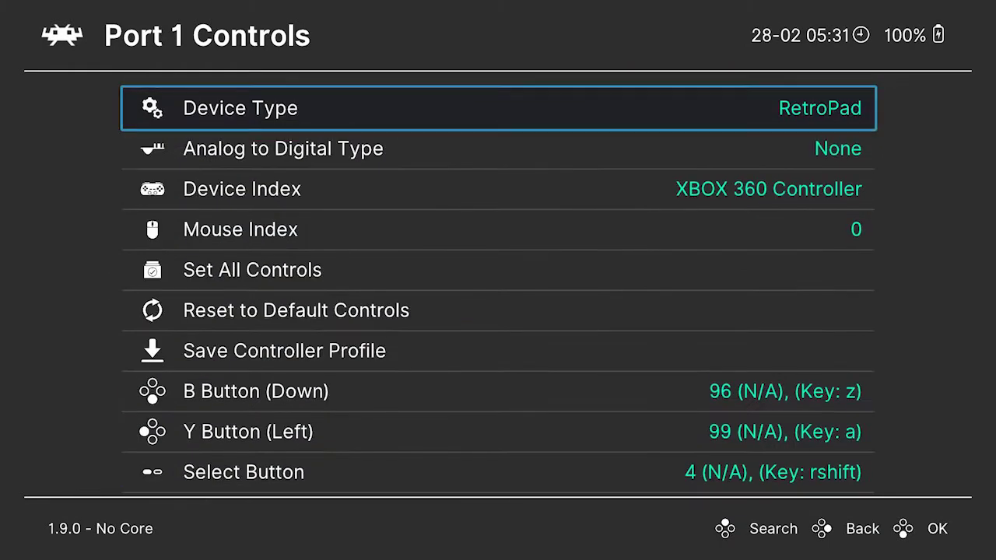
# - Leave the input settings, exit to the TV home screen and relaunch RetroArch
pyautogui.press('BackSpace')
pyautogui.press('Down')
pyautogui.press('Down')
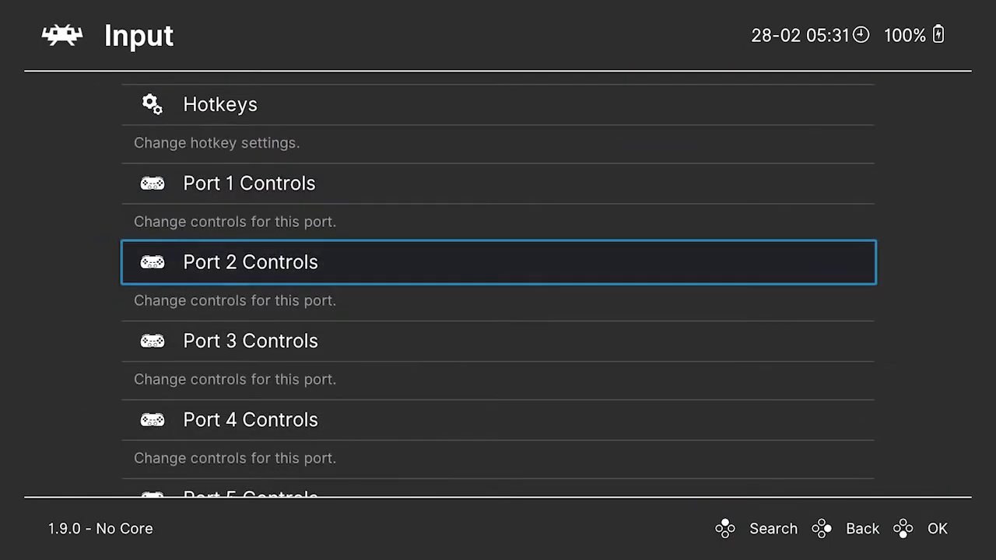
pyautogui.press('Up')
pyautogui.press('Up')
pyautogui.press('Up')
pyautogui.press('Up')
pyautogui.press('Up')
pyautogui.press('Up')
pyautogui.press('Up')
pyautogui.press('Up')
pyautogui.press('Up')
pyautogui.press('Up')
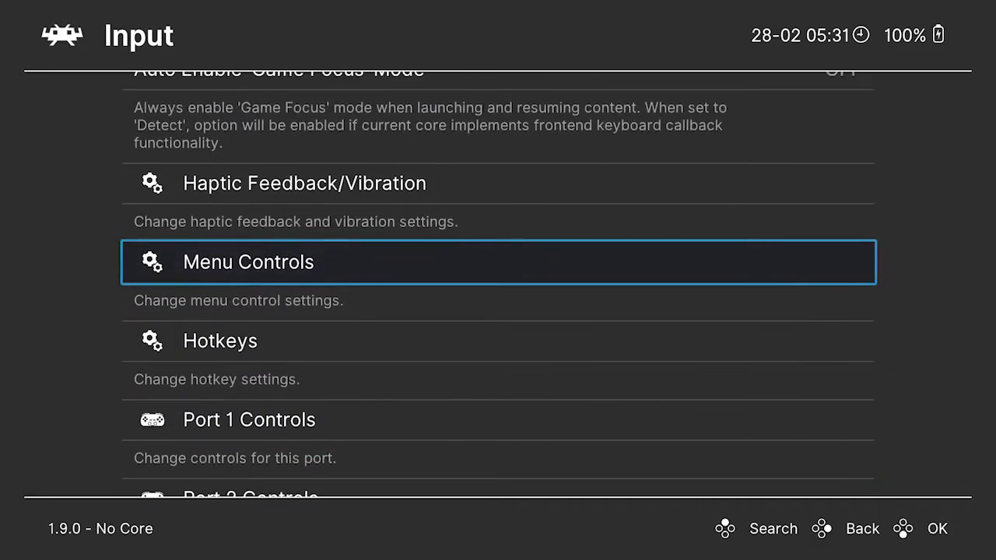
pyautogui.press('Up')
pyautogui.press('Up')
pyautogui.press('Up')
pyautogui.press('Up')
pyautogui.press('Return')
pyautogui.press('BackSpace')
pyautogui.press('BackSpace')
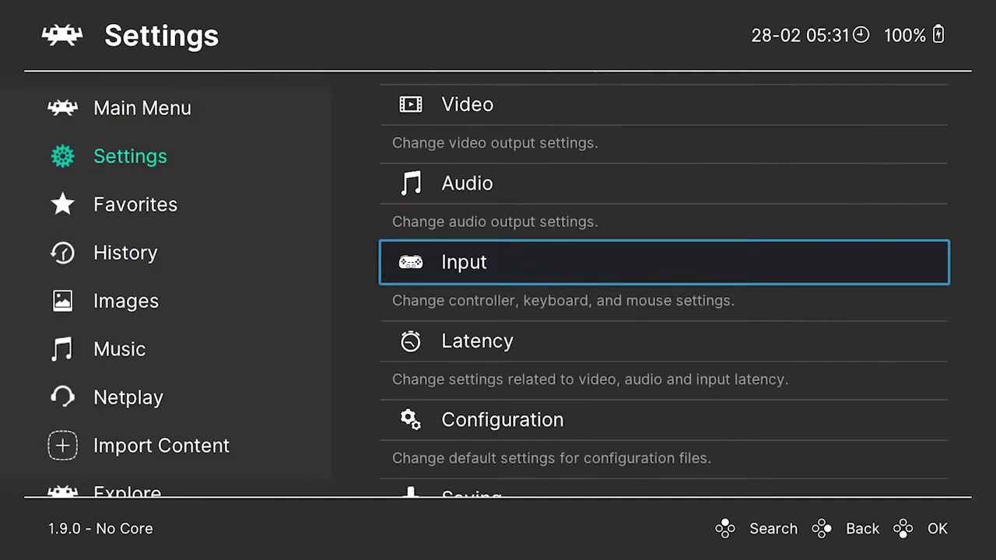
pyautogui.press('Down')
pyautogui.press('Down')
pyautogui.press('Return')
pyautogui.press('BackSpace')
pyautogui.press('BackSpace')
pyautogui.press('Home')
pyautogui.press('Return')
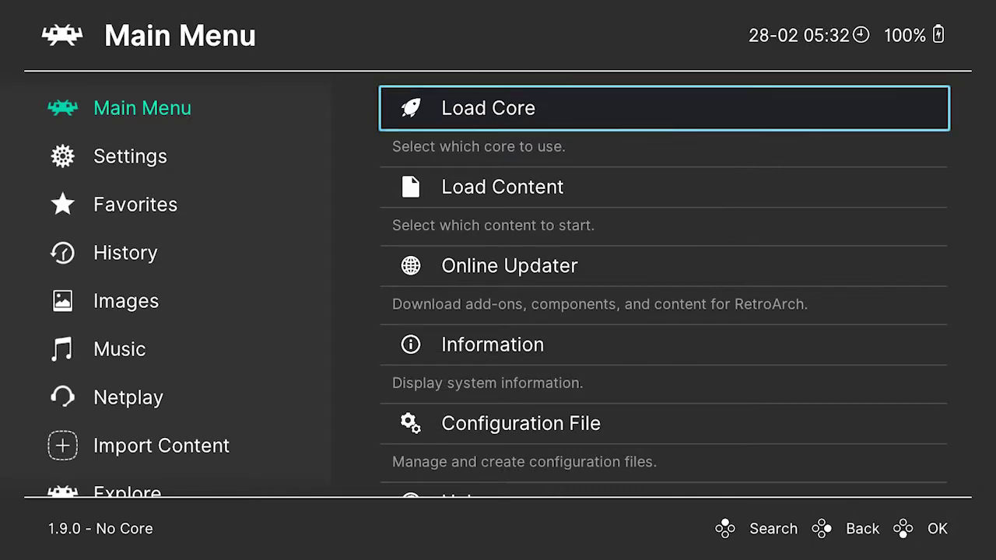
# - Look at Import Content's directory scan folders, then return to the Main Menu entries
pyautogui.press('Left')
pyautogui.press('Down')
pyautogui.press('Down')
pyautogui.press('Down')
pyautogui.press('Down')
pyautogui.press('Down')
pyautogui.press('Down')
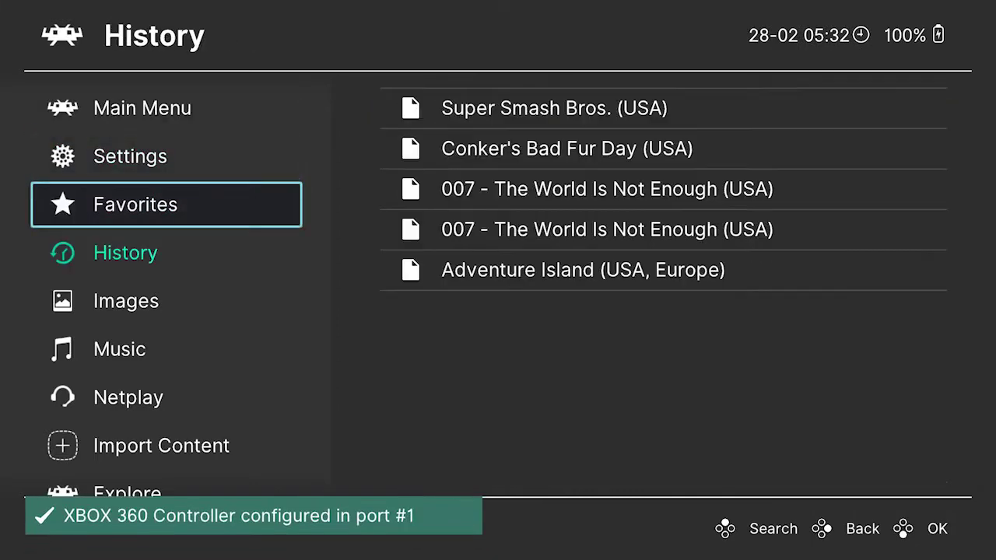
pyautogui.press('Down')
pyautogui.press('Right')
pyautogui.press('Return')
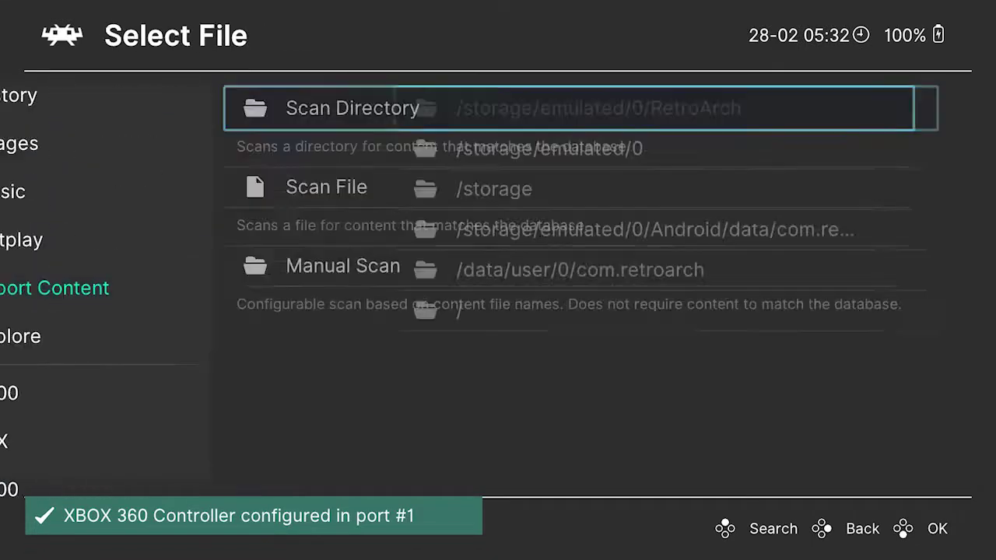
pyautogui.press('Down')
pyautogui.press('BackSpace')
pyautogui.press('Left')
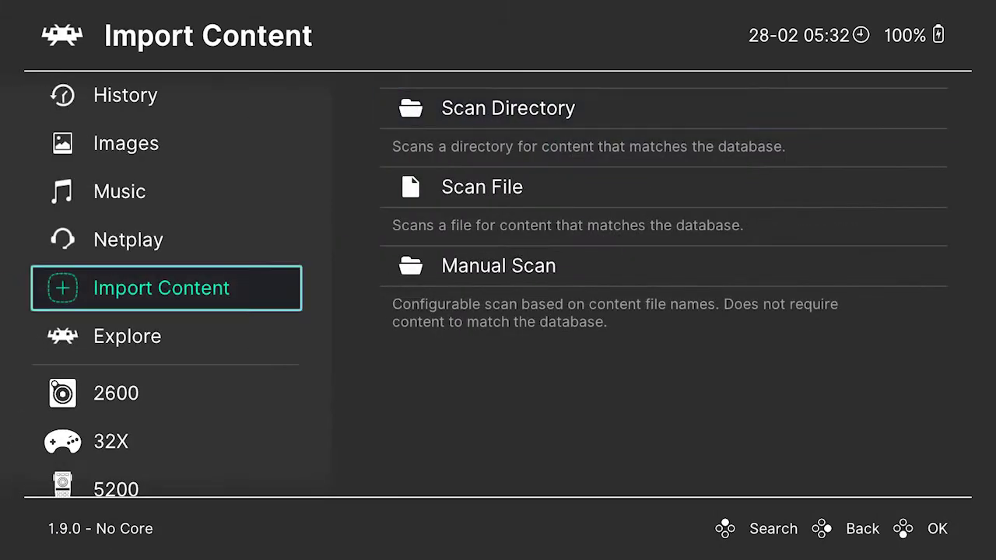
pyautogui.press('Up')
pyautogui.press('Up')
pyautogui.press('Up')
pyautogui.press('Up')
pyautogui.press('Up')
pyautogui.press('Up')
pyautogui.press('Up')
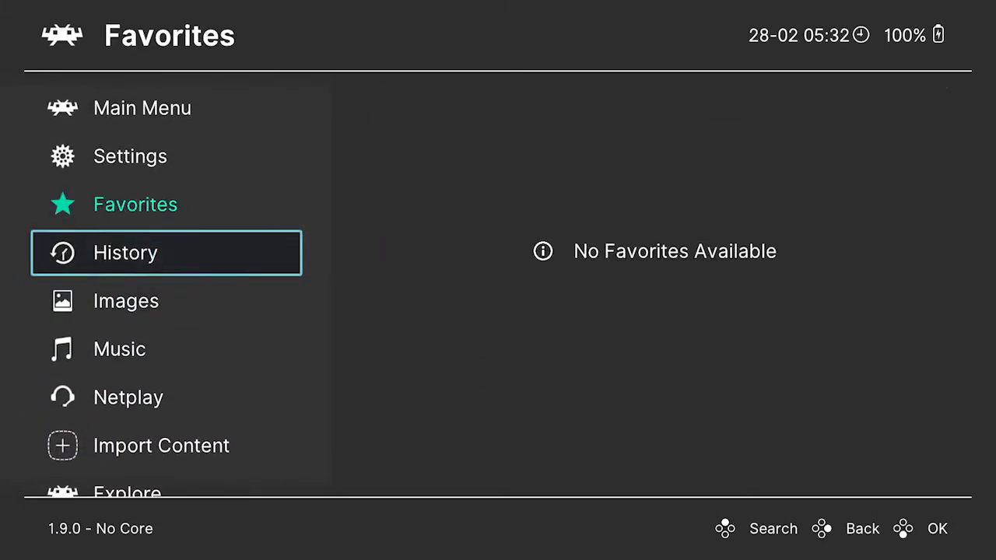
pyautogui.press('Right')
# - Open Core Downloader and find Quake II (vitaQuake 2) already at the latest version
pyautogui.press('Return')
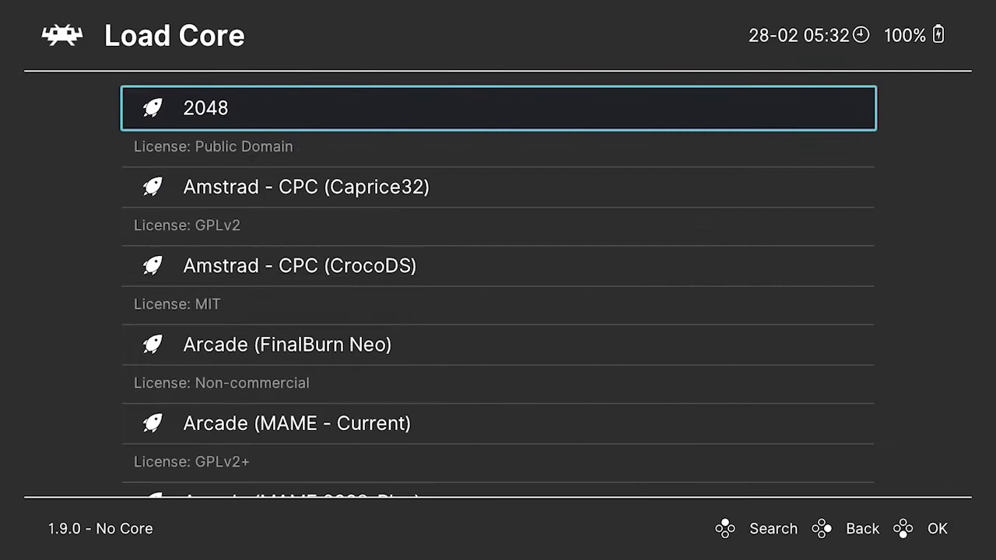
pyautogui.press('Up')
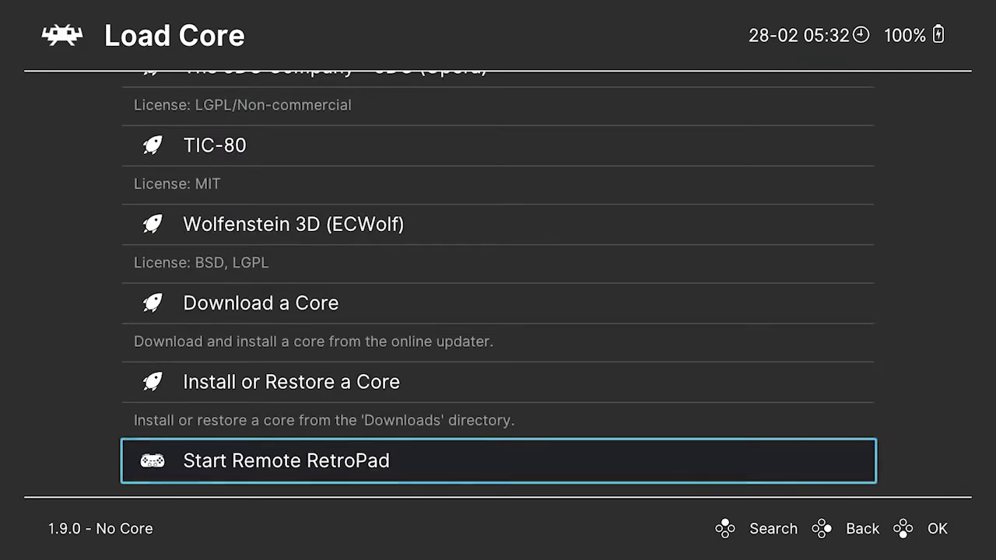
pyautogui.press('Up')
pyautogui.press('Up')
pyautogui.press('Return')
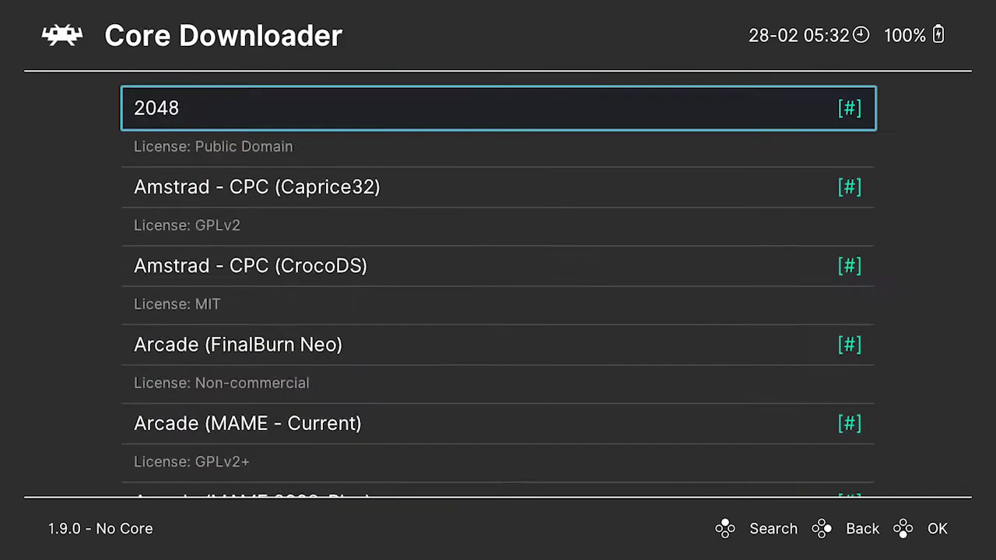
pyautogui.press('Down')
pyautogui.press('Down')
pyautogui.press('Down')
pyautogui.press('Down')
pyautogui.press('Down')
pyautogui.press('Down')
pyautogui.press('Down')
pyautogui.press('Down')
pyautogui.press('Down')
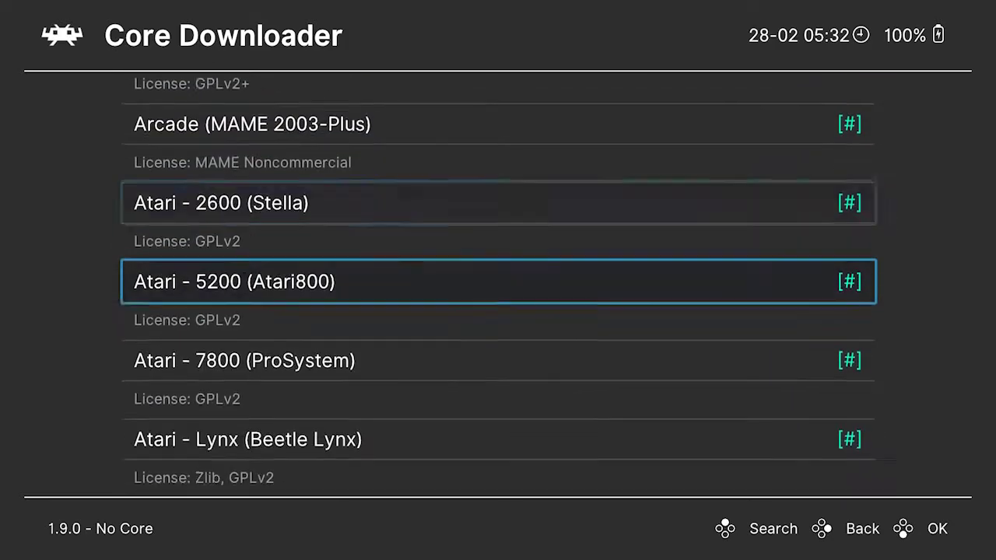
pyautogui.press('Down')
pyautogui.press('Down')
pyautogui.press('Down')
pyautogui.press('Down')
pyautogui.press('Down')
pyautogui.press('Down')
pyautogui.press('Down')
pyautogui.press('Down')
pyautogui.press('Down')
pyautogui.press('Down')
pyautogui.press('Down')
pyautogui.press('Down')
pyautogui.press('Down')
pyautogui.press('Down')
pyautogui.press('Down')
pyautogui.press('Down')
pyautogui.press('Down')
pyautogui.press('Down')
pyautogui.press('Down')
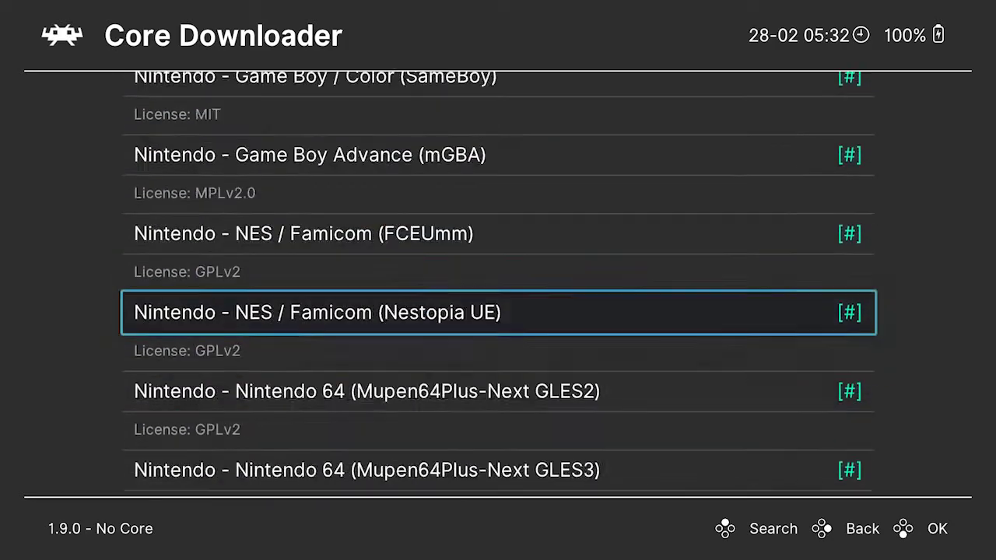
pyautogui.press('Down')
pyautogui.press('Down')
pyautogui.press('Down')
pyautogui.press('Return')
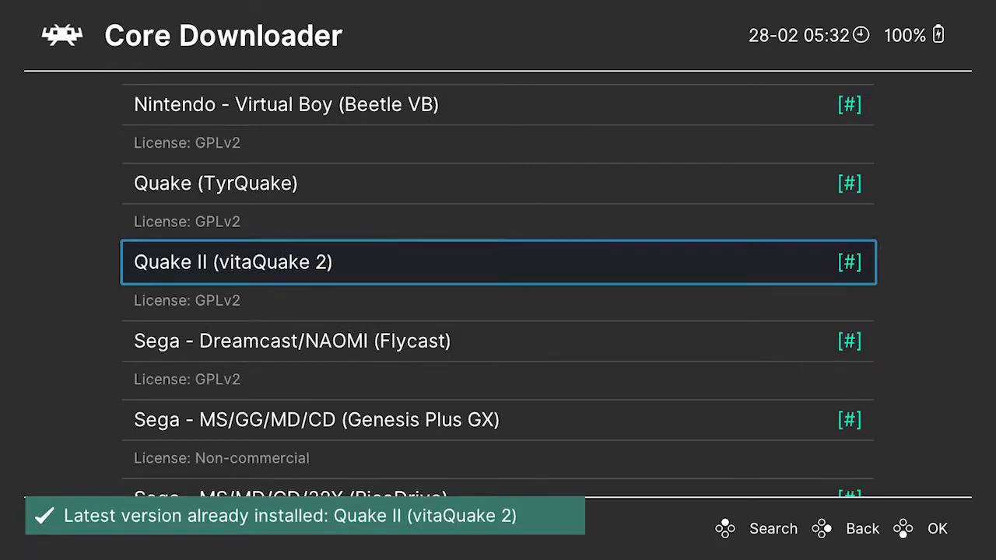
pyautogui.press('Down')
pyautogui.press('BackSpace')
pyautogui.press('BackSpace')
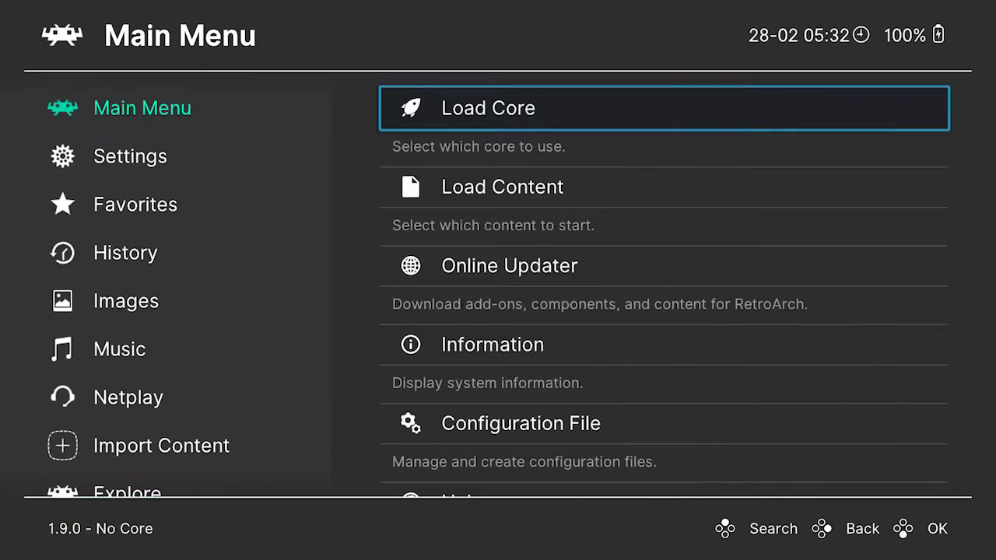
# - Open Settings > Playlists > Manage Playlists
pyautogui.press('Down')
pyautogui.press('Down')
pyautogui.press('Down')
pyautogui.press('Down')
pyautogui.press('Down')
pyautogui.press('Down')
pyautogui.press('Left')
pyautogui.press('Down')
pyautogui.press('Right')
pyautogui.press('Down')
pyautogui.press('Down')
pyautogui.press('Down')
pyautogui.press('Down')
pyautogui.press('Down')
pyautogui.press('Down')
pyautogui.press('Down')
pyautogui.press('Down')
pyautogui.press('Down')
pyautogui.press('Down')
pyautogui.press('Down')
pyautogui.press('Down')
pyautogui.press('Down')
pyautogui.press('Down')
pyautogui.press('Down')
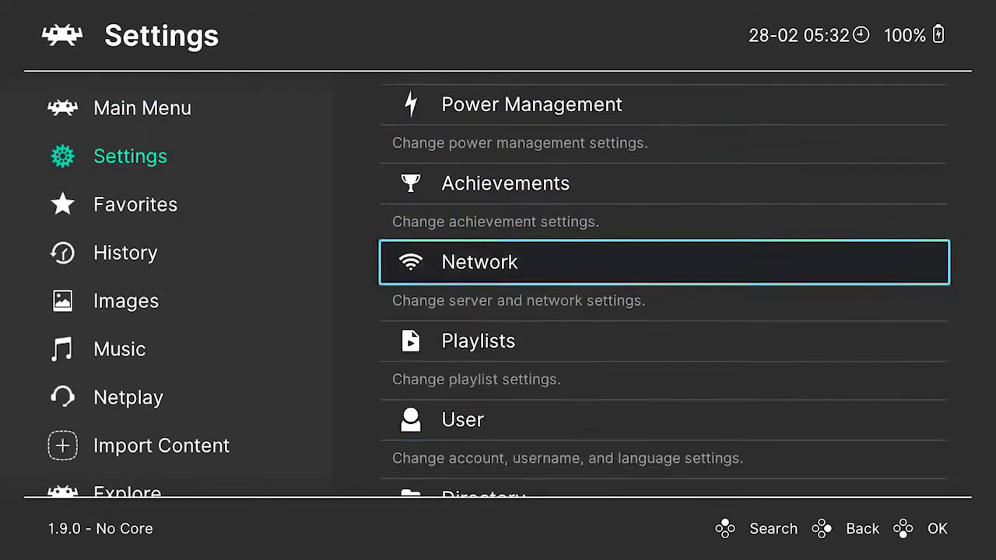
pyautogui.press('Return')
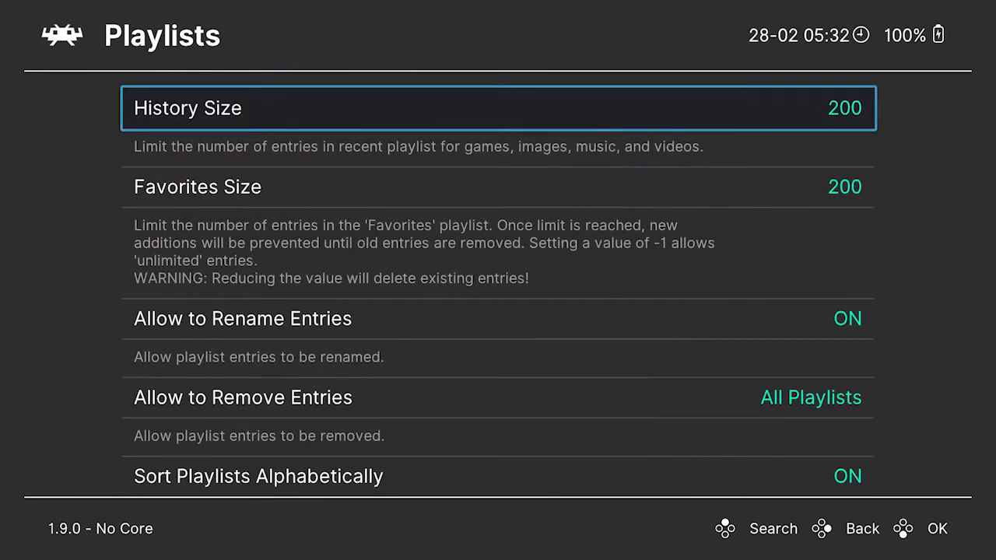
pyautogui.press('Down')
pyautogui.press('Down')
pyautogui.press('Down')
pyautogui.press('Down')
pyautogui.press('Down')
pyautogui.press('Down')
pyautogui.press('Down')
pyautogui.press('Down')
pyautogui.press('Down')
pyautogui.press('Down')
pyautogui.press('Down')
pyautogui.press('Down')
pyautogui.press('Down')
pyautogui.press('Down')
pyautogui.press('Down')
pyautogui.press('Down')
pyautogui.press('Down')
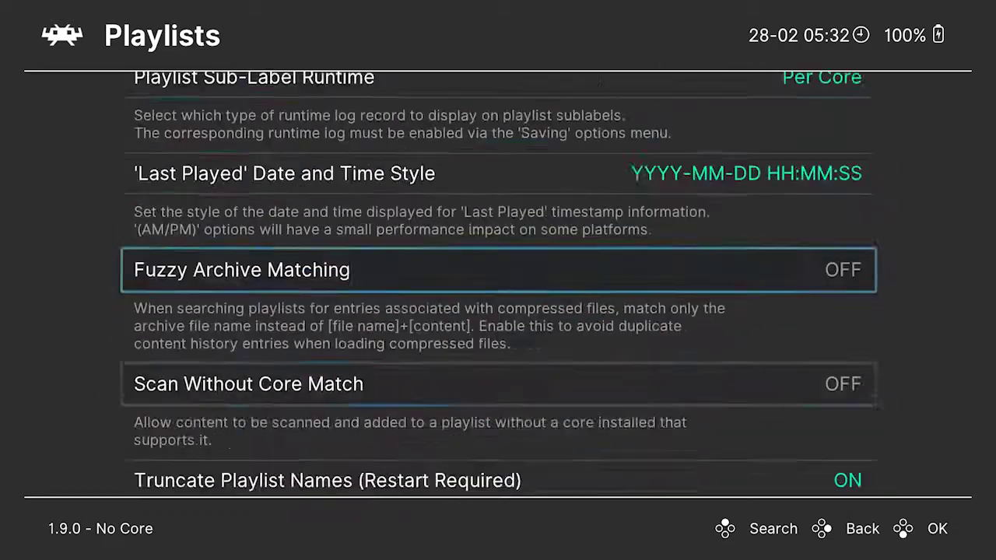
pyautogui.press('Down')
pyautogui.press('Down')
pyautogui.press('Up')
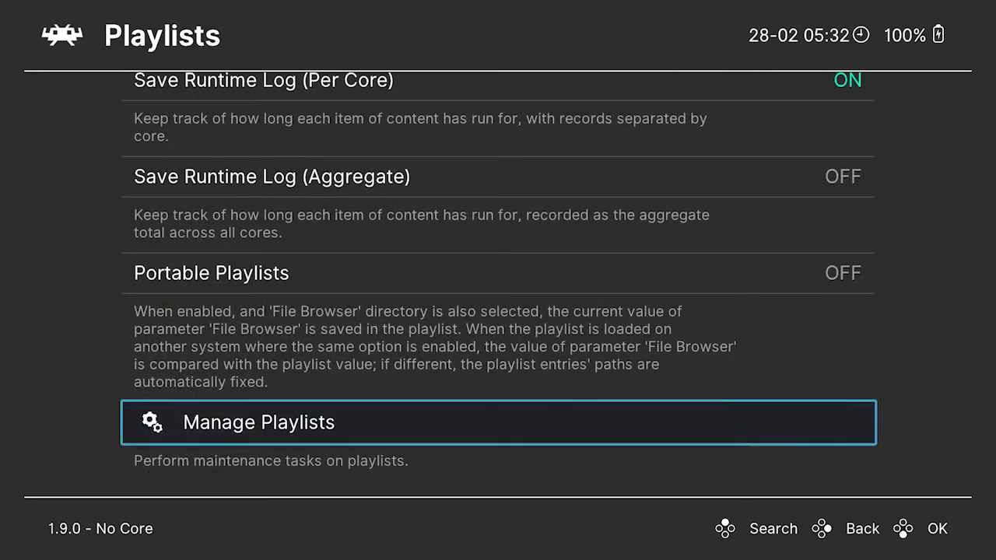
pyautogui.press('Return')
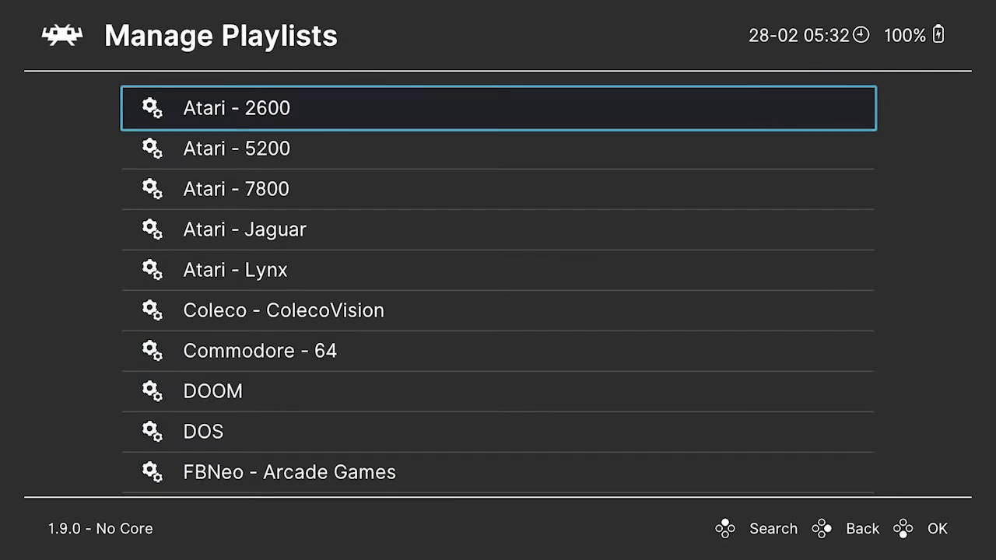
# - Choose Delete Playlist for Nintendo - Nintendo 64, then back out
pyautogui.press('Down')
pyautogui.press('Down')
pyautogui.press('Down')
pyautogui.press('Down')
pyautogui.press('Down')
pyautogui.press('Down')
pyautogui.press('Down')
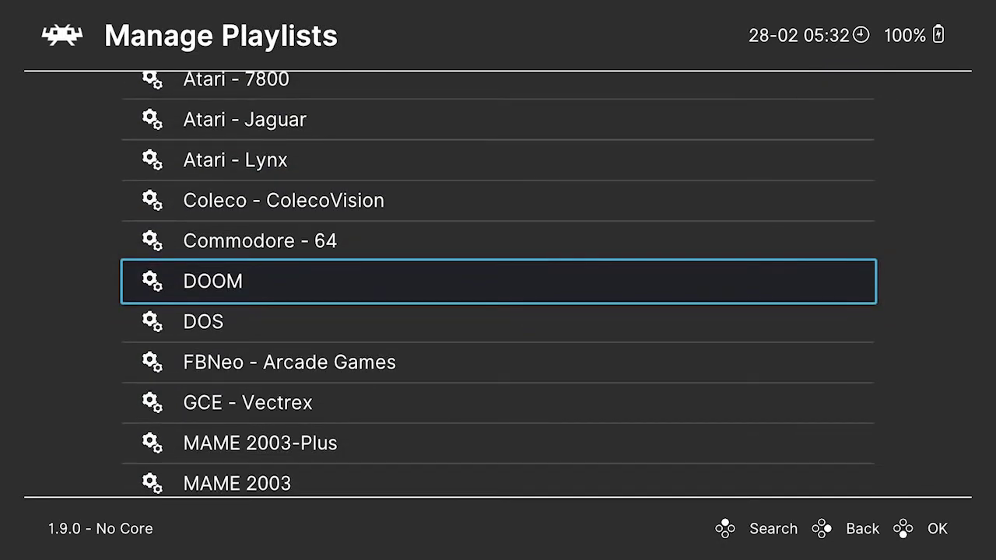
pyautogui.press('Down')
pyautogui.press('Down')
pyautogui.press('Down')
pyautogui.press('Down')
pyautogui.press('Down')
pyautogui.press('Down')
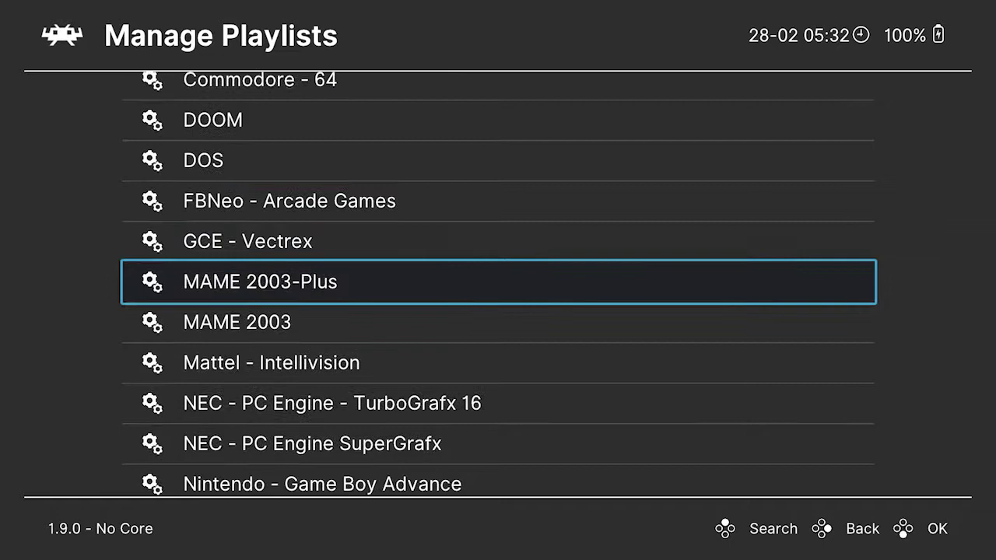
pyautogui.press('Down')
pyautogui.press('Down')
pyautogui.press('Down')
pyautogui.press('Down')
pyautogui.press('Down')
pyautogui.press('Down')
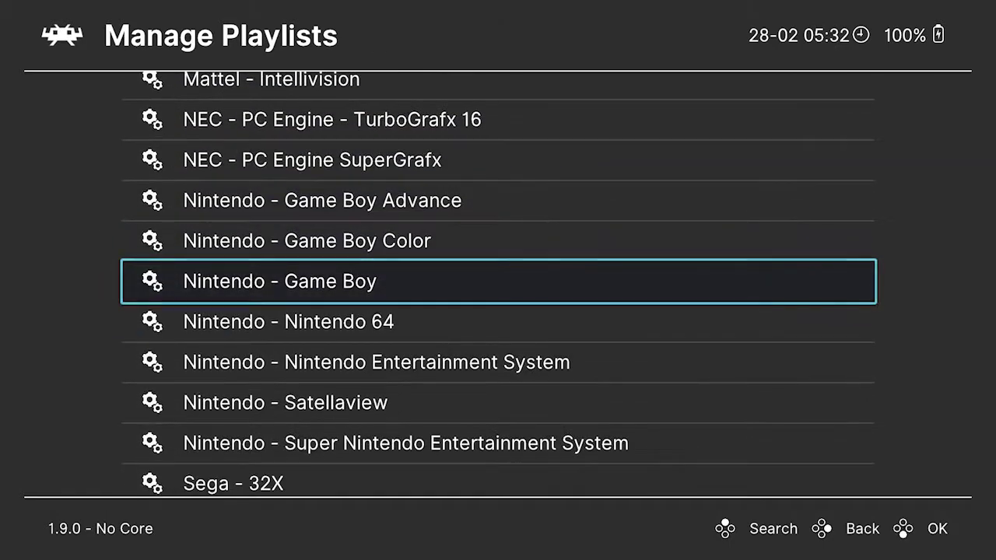
pyautogui.press('Return')
pyautogui.press('Up')
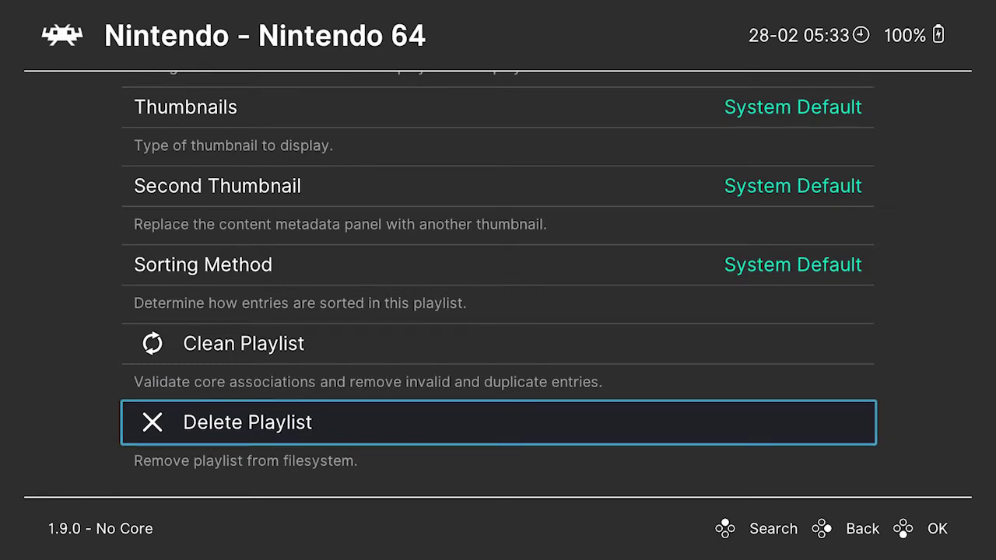
pyautogui.press('BackSpace')
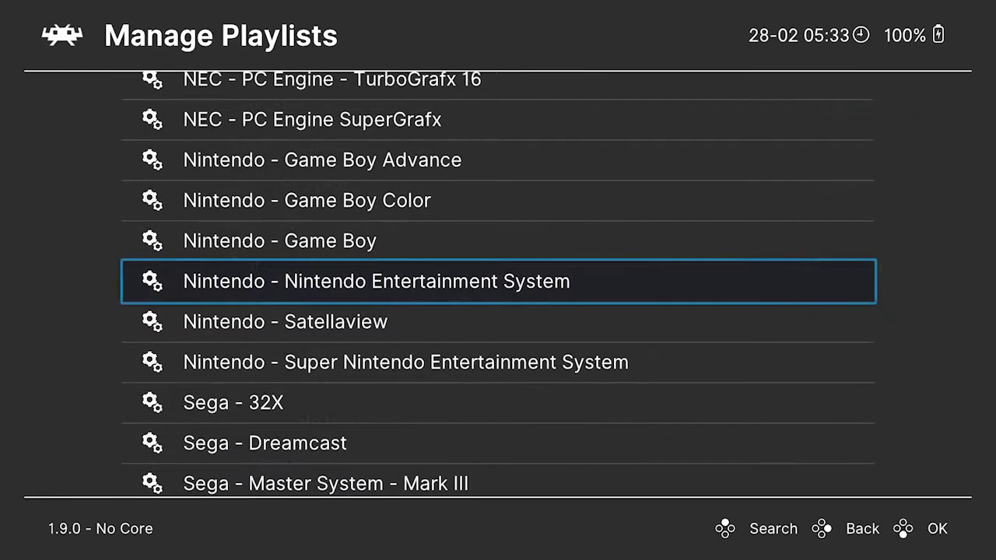
pyautogui.press('BackSpace')
pyautogui.press('BackSpace')
pyautogui.press('BackSpace')
# - Browse the ColecoVision, MAME 2003 and NES playlists, then move up toward Import Content
pyautogui.press('Down')
pyautogui.press('Down')
pyautogui.press('Down')
pyautogui.press('Down')
pyautogui.press('Down')
pyautogui.press('Down')
pyautogui.press('Down')
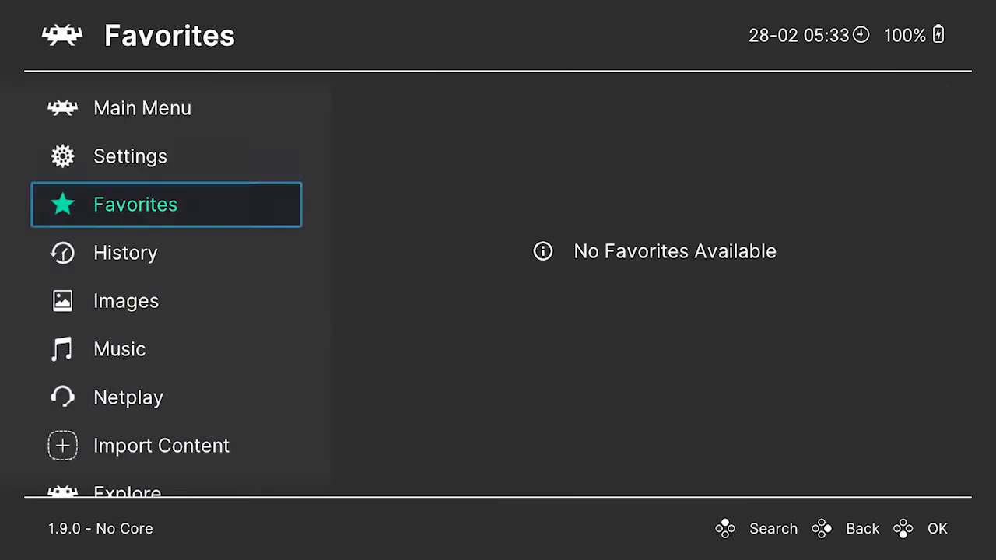
pyautogui.press('Down')
pyautogui.press('Down')
pyautogui.press('Down')
pyautogui.press('Down')
pyautogui.press('Down')
pyautogui.press('Down')
pyautogui.press('Down')
pyautogui.press('Down')
pyautogui.press('Down')
pyautogui.press('Down')
pyautogui.press('Down')
pyautogui.press('Down')
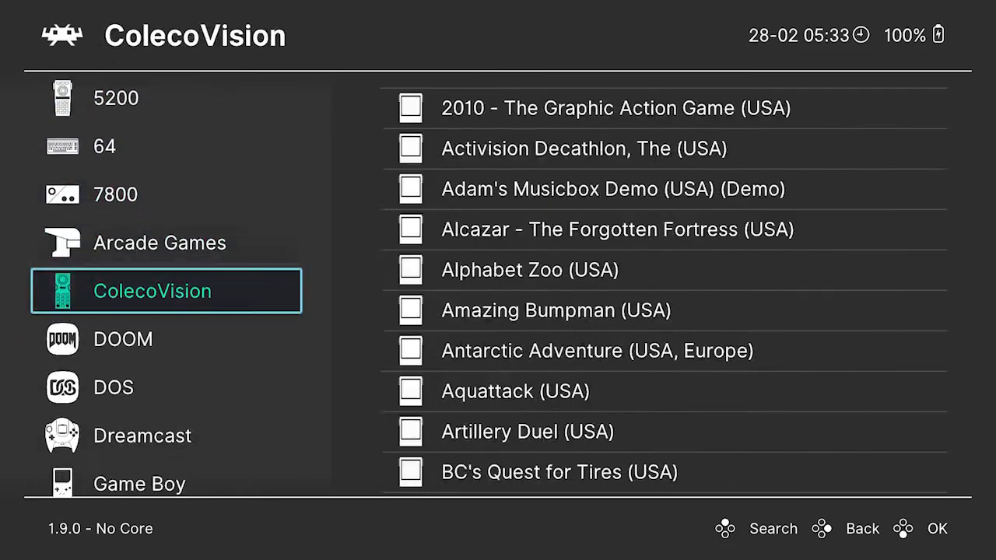
pyautogui.press('Down')
pyautogui.press('Down')
pyautogui.press('Down')
pyautogui.press('Down')
pyautogui.press('Down')
pyautogui.press('Down')
pyautogui.press('Down')
pyautogui.press('Down')
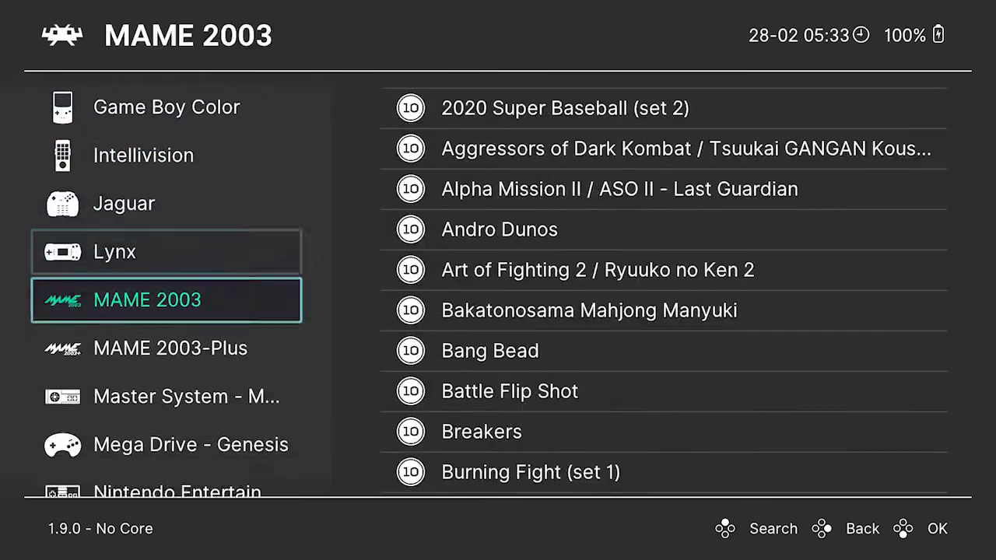
pyautogui.press('Down')
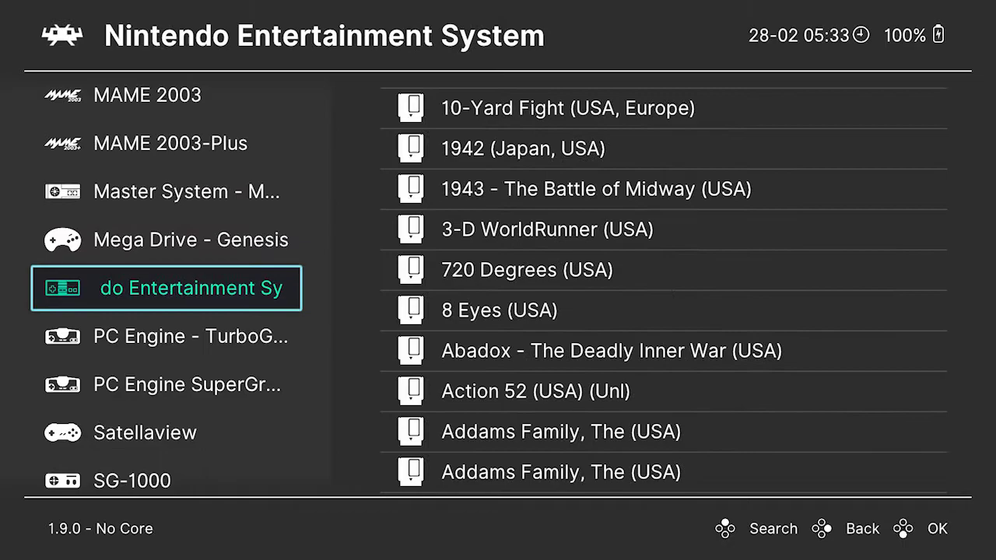
pyautogui.press('Up')
pyautogui.press('Up')
pyautogui.press('Up')
pyautogui.press('Up')
pyautogui.press('Up')
pyautogui.press('Up')
pyautogui.press('Up')
pyautogui.press('Up')
pyautogui.press('Up')
pyautogui.press('Up')
pyautogui.press('Up')
pyautogui.press('Up')
pyautogui.press('Up')
pyautogui.press('Up')
pyautogui.press('Up')
pyautogui.press('Up')
pyautogui.press('Up')
pyautogui.press('Up')
pyautogui.press('Up')
pyautogui.press('Up')
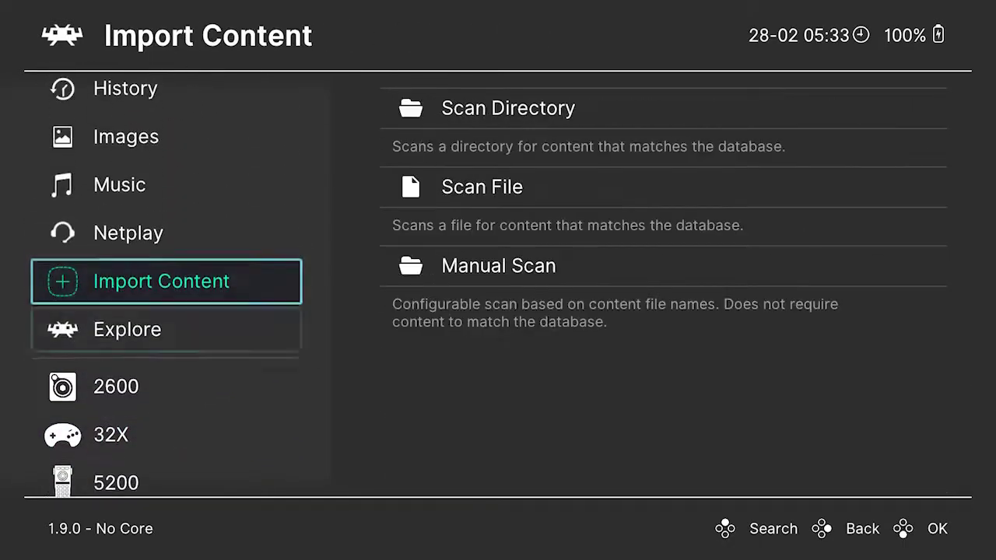
# - Scan /storage/3237-34E2/Nintendo 64 for games with Scan Directory
pyautogui.press('Right')
pyautogui.press('Return')
pyautogui.press('Down')
pyautogui.press('Down')
pyautogui.press('Return')
pyautogui.press('Down')
pyautogui.press('Down')
pyautogui.press('Return')
pyautogui.press('Down')
pyautogui.press('Down')
pyautogui.press('Down')
pyautogui.press('Down')
pyautogui.press('Down')
pyautogui.press('Down')
pyautogui.press('Down')
pyautogui.press('Down')
pyautogui.press('Down')
pyautogui.press('Down')
pyautogui.press('Down')
pyautogui.press('Down')
pyautogui.press('Down')
pyautogui.press('Down')
pyautogui.press('Down')
pyautogui.press('Down')
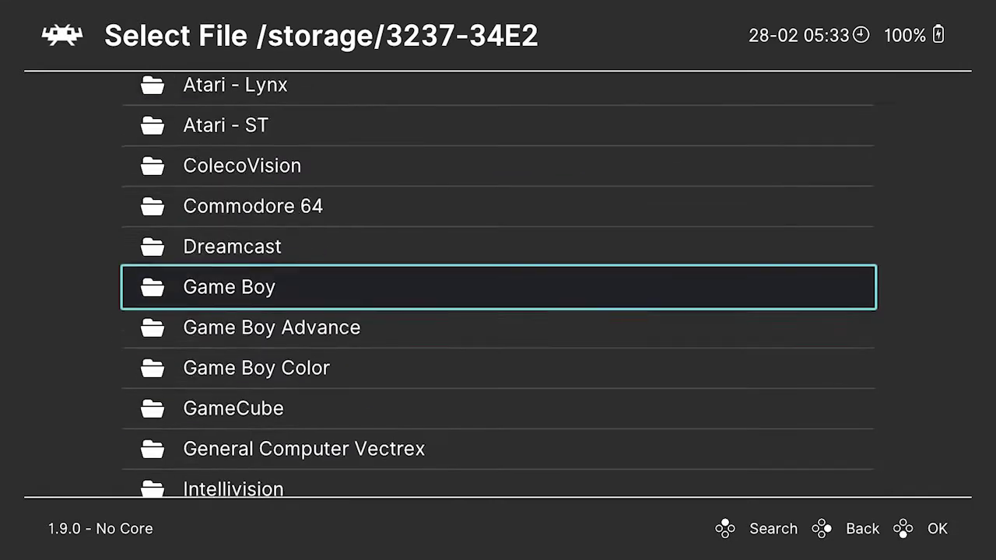
pyautogui.press('Down')
pyautogui.press('Down')
pyautogui.press('Down')
pyautogui.press('Down')
pyautogui.press('Down')
pyautogui.press('Down')
pyautogui.press('Down')
pyautogui.press('Down')
pyautogui.press('Down')
pyautogui.press('Down')
pyautogui.press('Down')
pyautogui.press('Down')
pyautogui.press('Return')
pyautogui.press('Down')
pyautogui.press('Return')
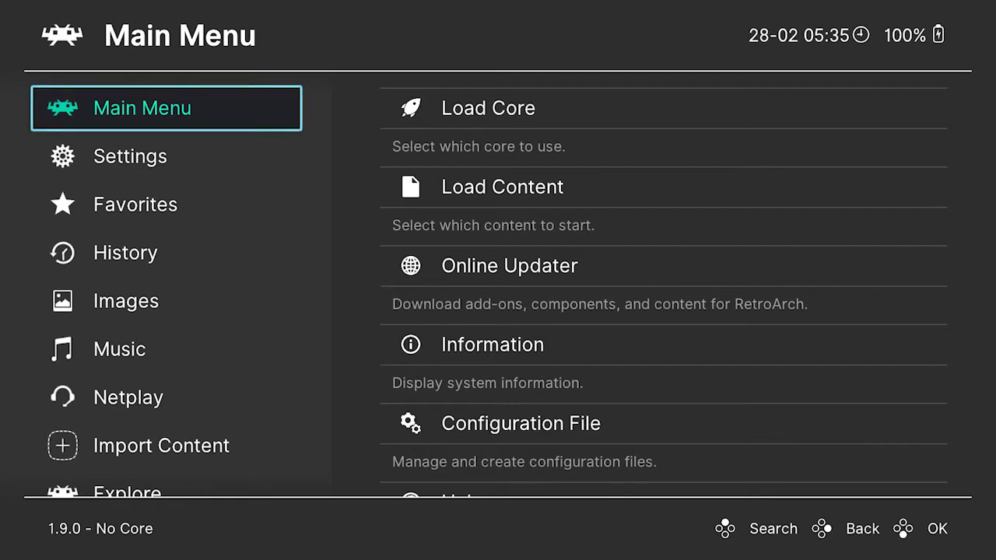
# - Browse the Settings list down to the playlist settings
pyautogui.press('Down')
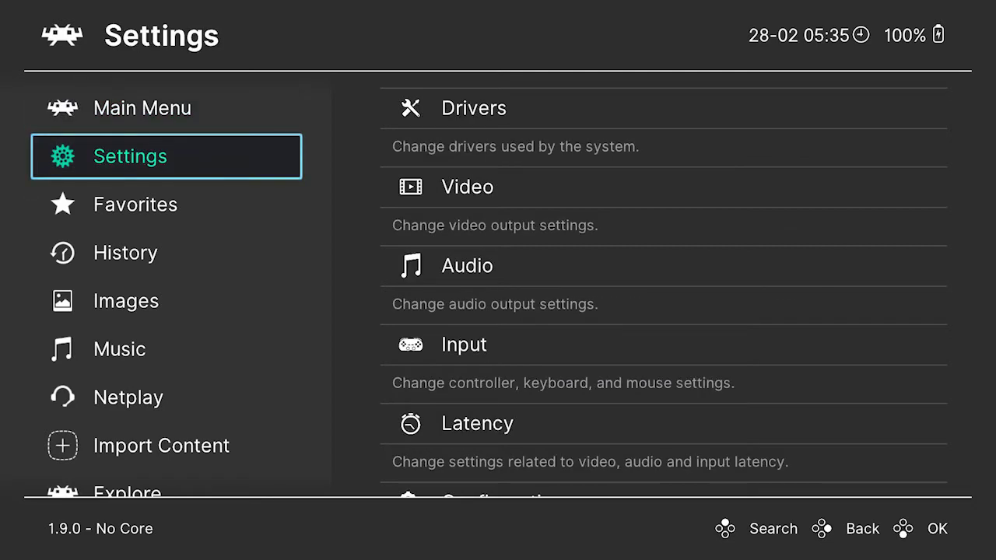
pyautogui.press('Right')
pyautogui.press('Down')
pyautogui.press('Down')
pyautogui.press('Down')
pyautogui.press('Down')
pyautogui.press('Down')
pyautogui.press('Down')
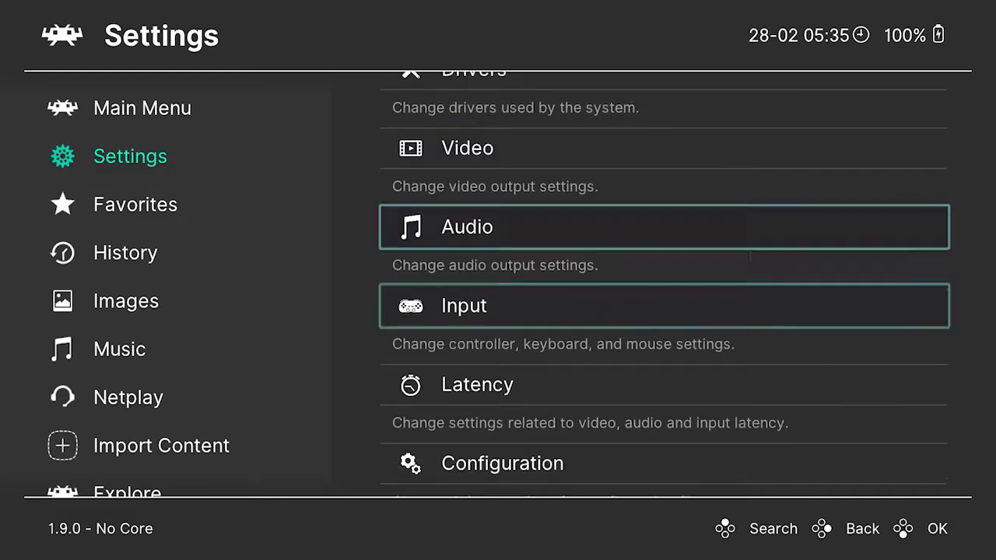
pyautogui.press('Down')
pyautogui.press('Down')
pyautogui.press('Down')
pyautogui.press('Down')
pyautogui.press('Down')
pyautogui.press('Down')
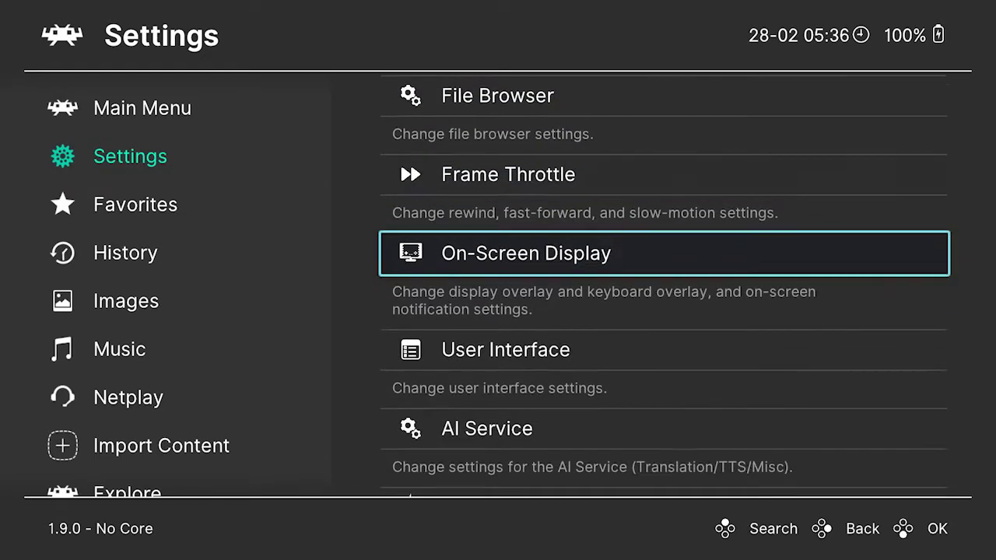
pyautogui.press('Down')
pyautogui.press('Down')
pyautogui.press('Down')
pyautogui.press('Down')
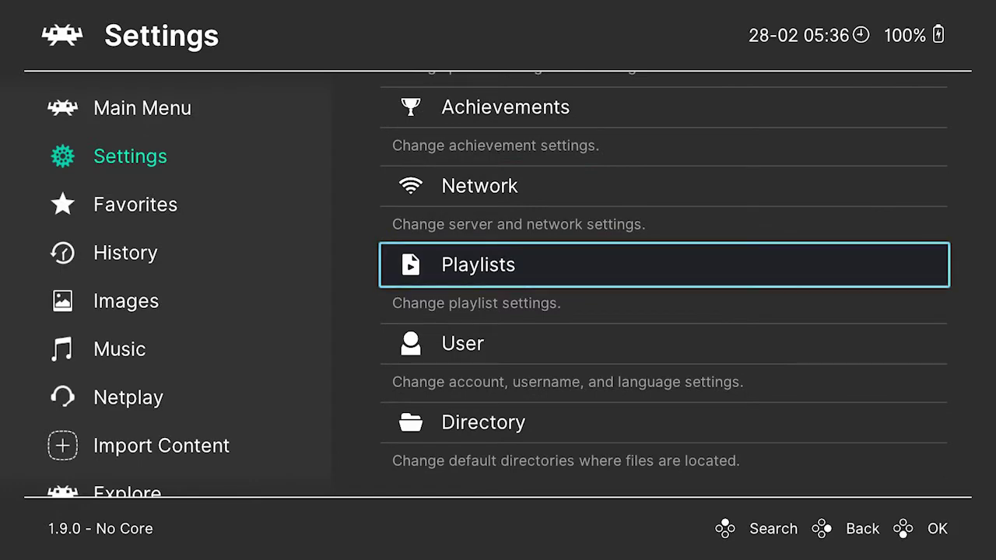
# - Go back to the Main Menu and select Online Updater
pyautogui.press('Left')
pyautogui.press('Up')
pyautogui.press('Right')
pyautogui.press('Down')
pyautogui.press('Down')
pyautogui.press('Down')
pyautogui.press('Down')
pyautogui.press('Up')
pyautogui.press('Up')
pyautogui.press('Left')
# - Run Update Cheats in the Online Updater to download cheats.zip
pyautogui.press('Return')
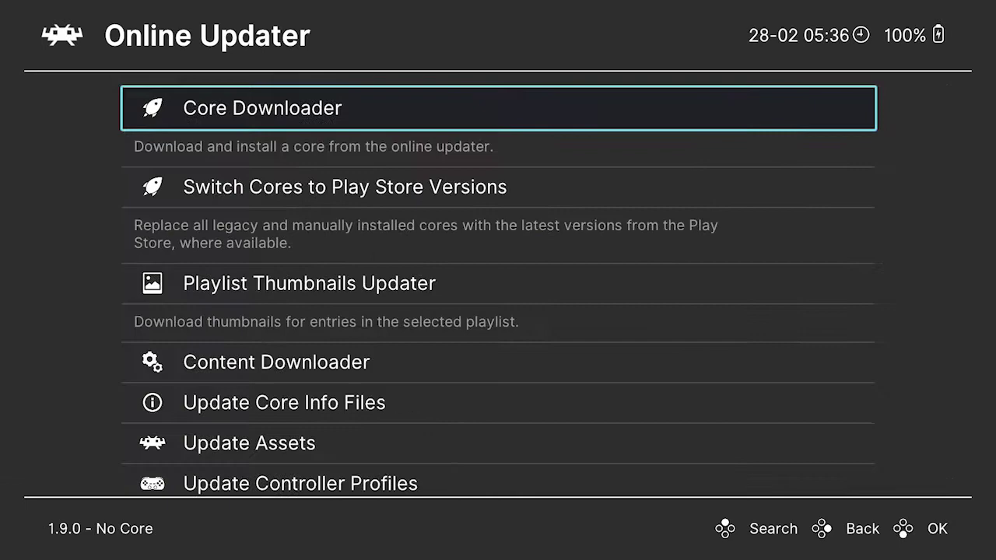
pyautogui.press('Down')
pyautogui.press('Down')
pyautogui.press('Down')
pyautogui.press('Down')
pyautogui.press('Down')
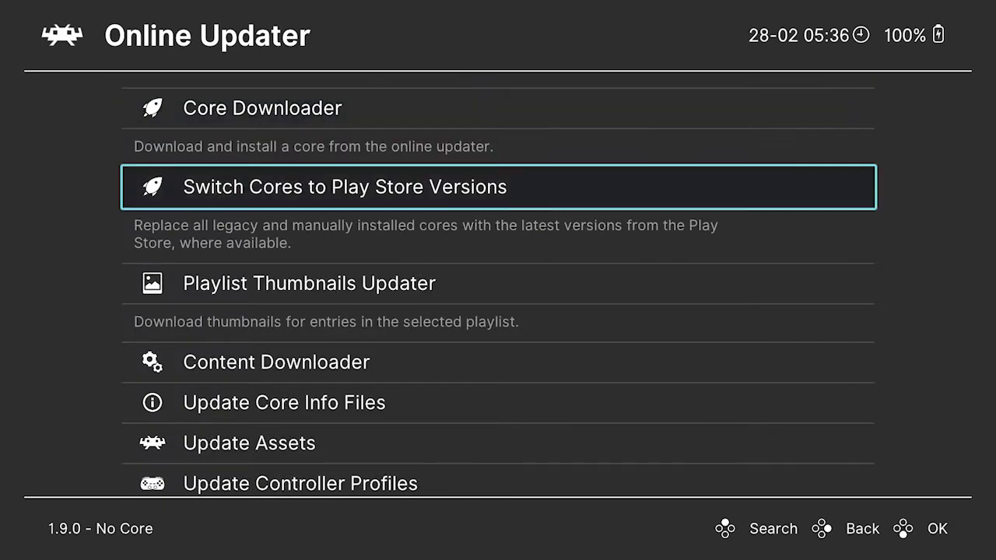
pyautogui.press('Down')
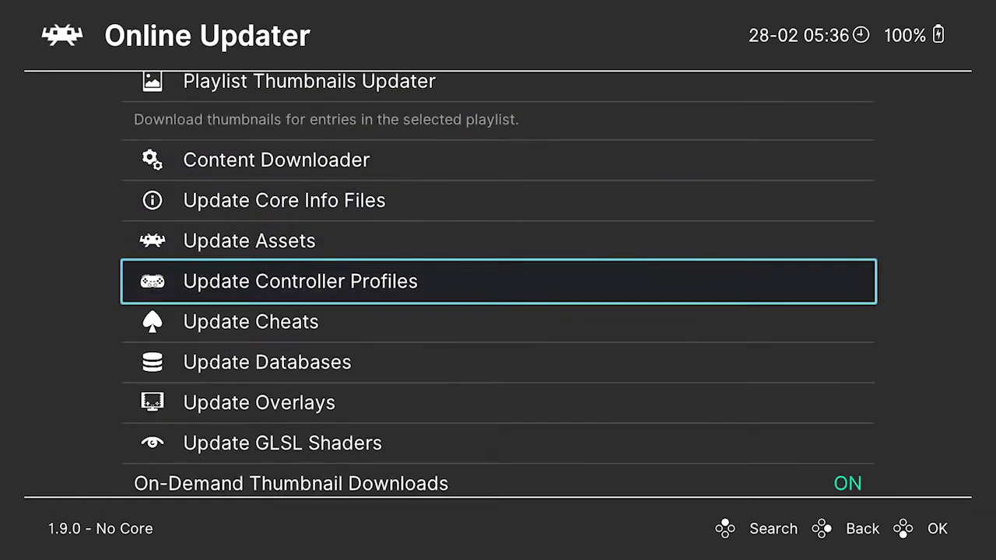
pyautogui.press('Down')
pyautogui.press('Return')
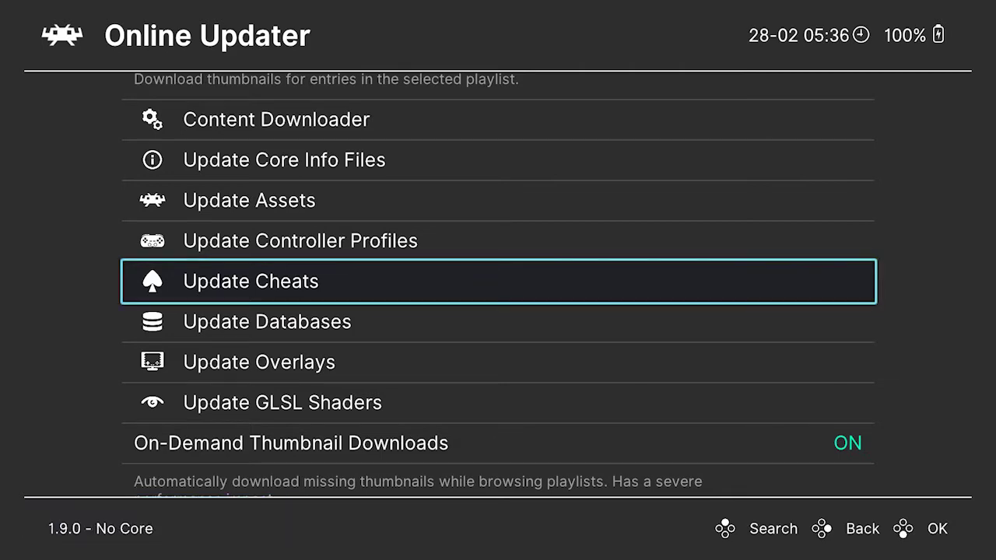
# - Find Street Fighter II (Europe) in the Super Nintendo playlist
pyautogui.press('BackSpace')
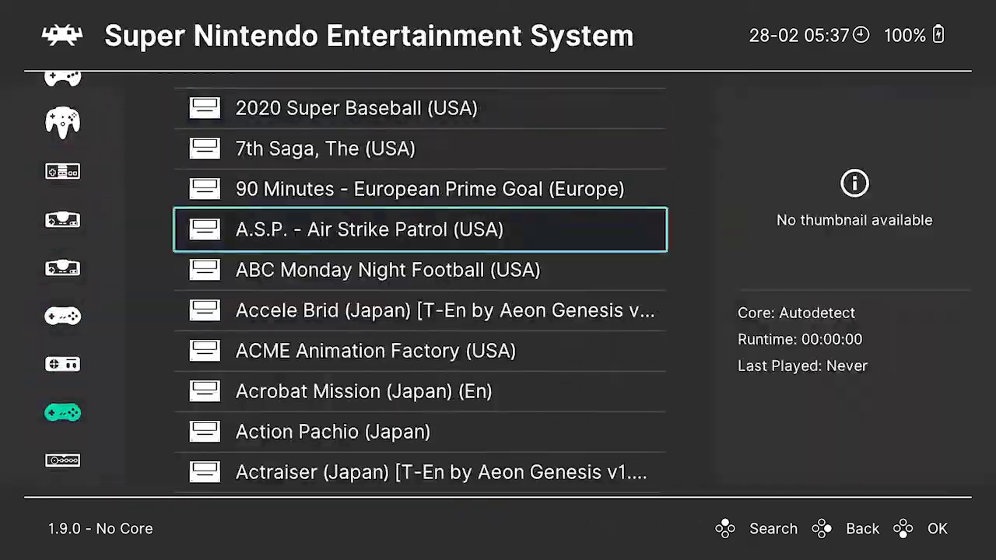
pyautogui.press('Down')
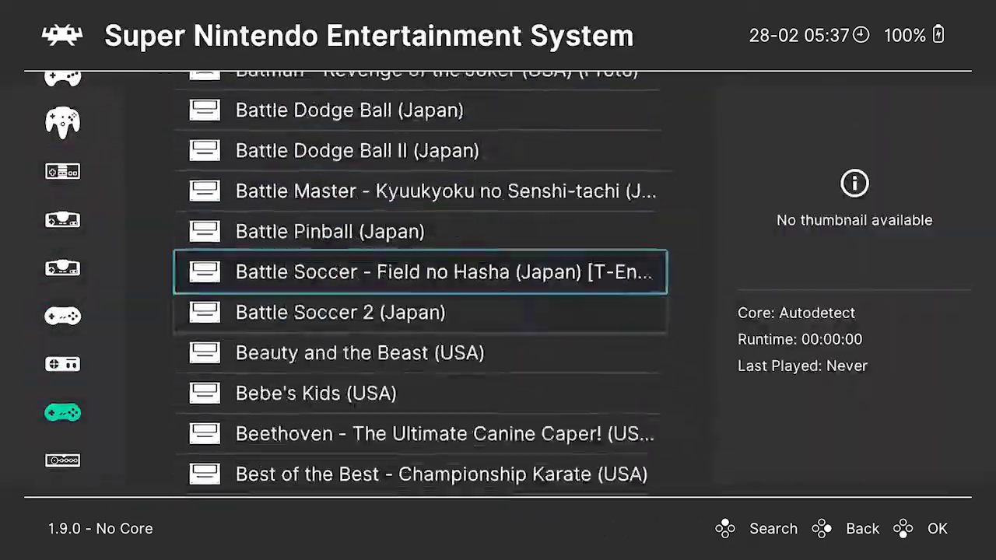
pyautogui.press('Down')
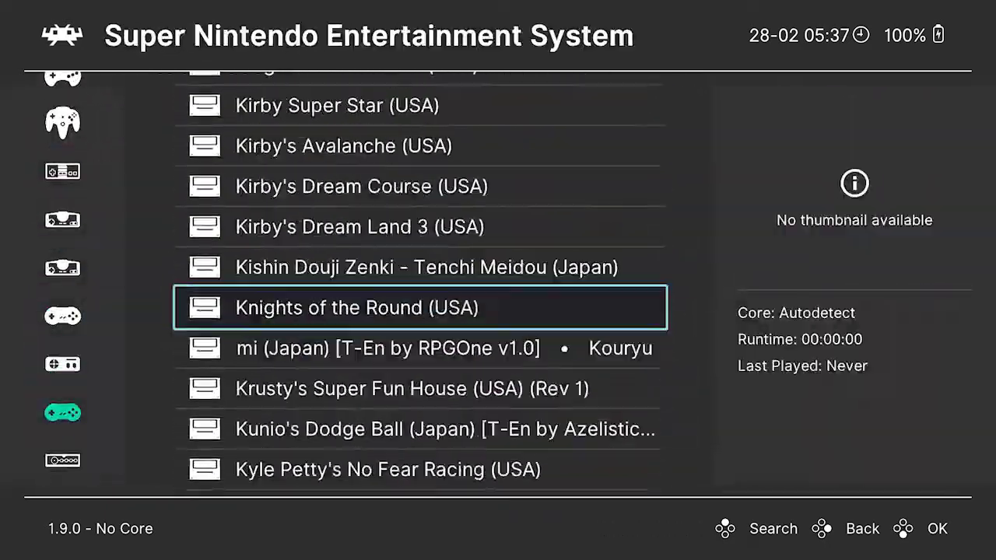
pyautogui.press('Down')
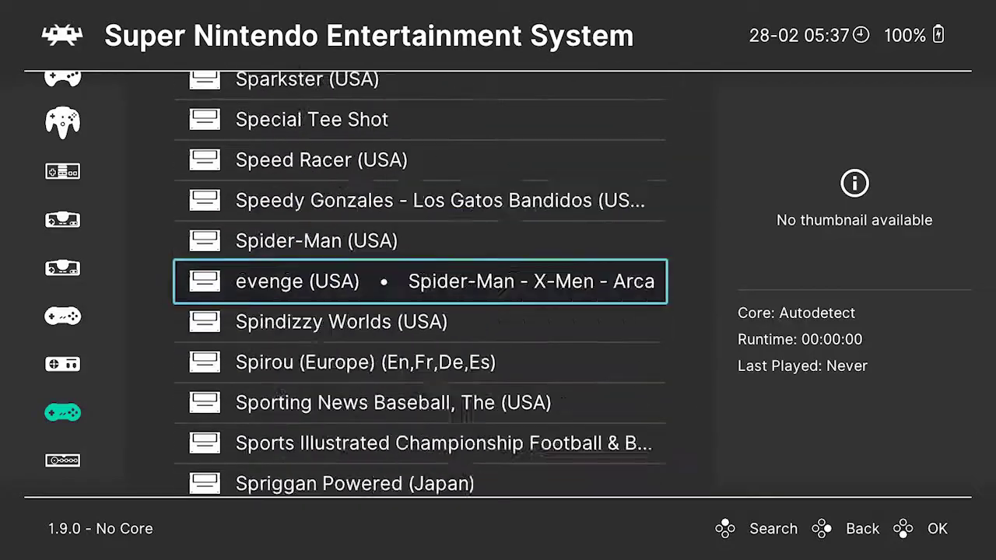
pyautogui.press('Up')
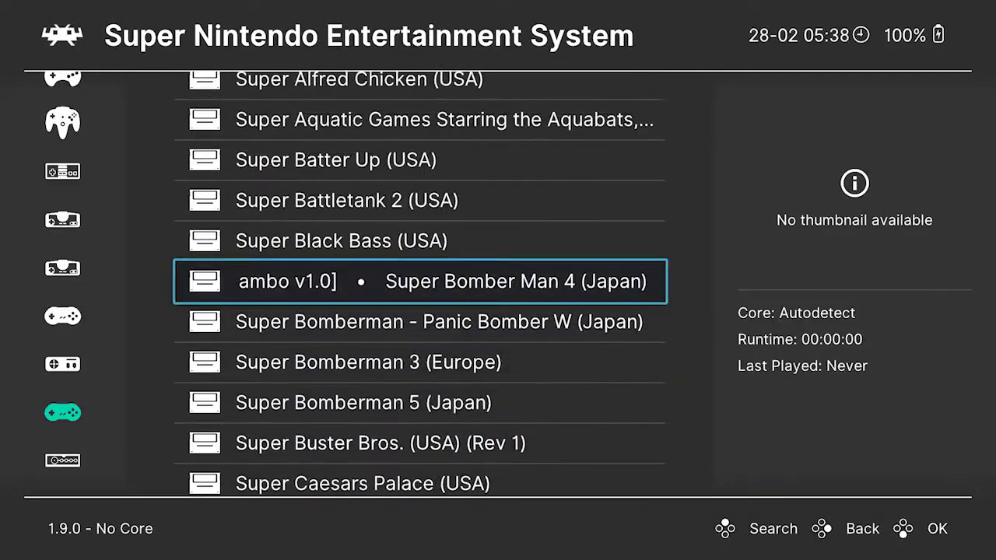
pyautogui.press('Up')
pyautogui.press('Up')
pyautogui.press('Up')
pyautogui.press('Up')
pyautogui.press('Up')
pyautogui.press('Up')
pyautogui.press('Up')
pyautogui.press('Down')
# - Associate Street Fighter II (Europe) with bsnes, run it, and show the Quick Menu
pyautogui.press('Return')
pyautogui.press('Down')
pyautogui.press('Down')
pyautogui.press('Down')
pyautogui.press('Down')
pyautogui.press('Return')
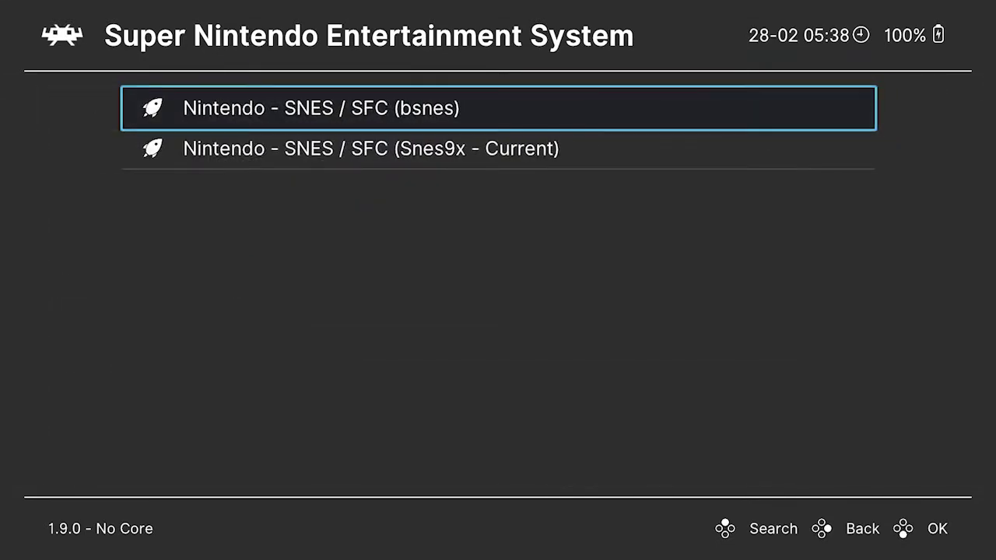
pyautogui.press('Return')
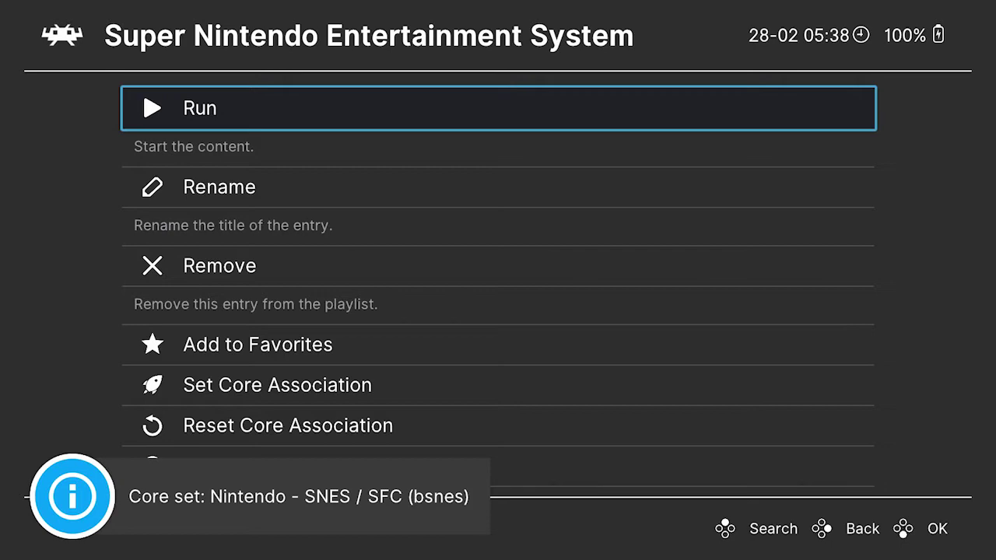
pyautogui.press('Return')
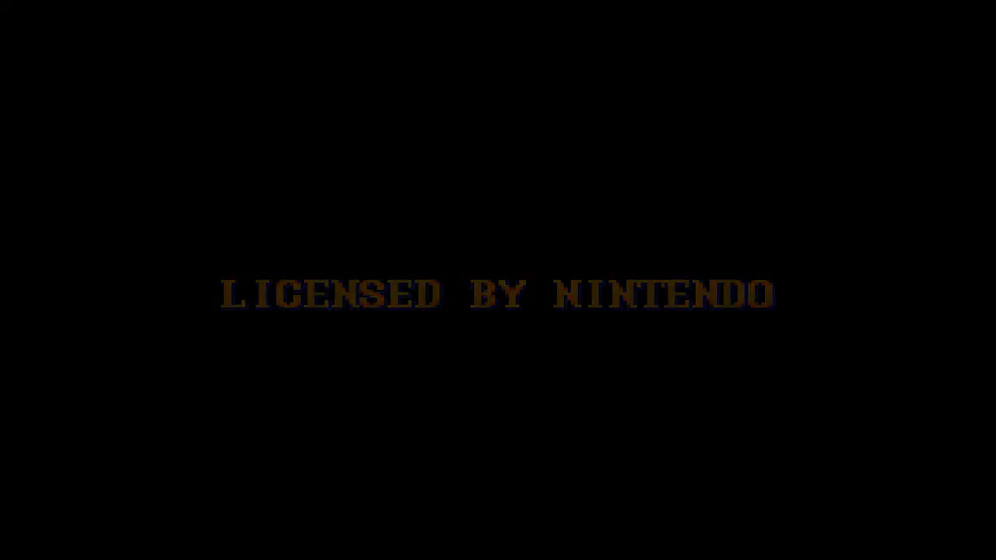
pyautogui.press('F1')
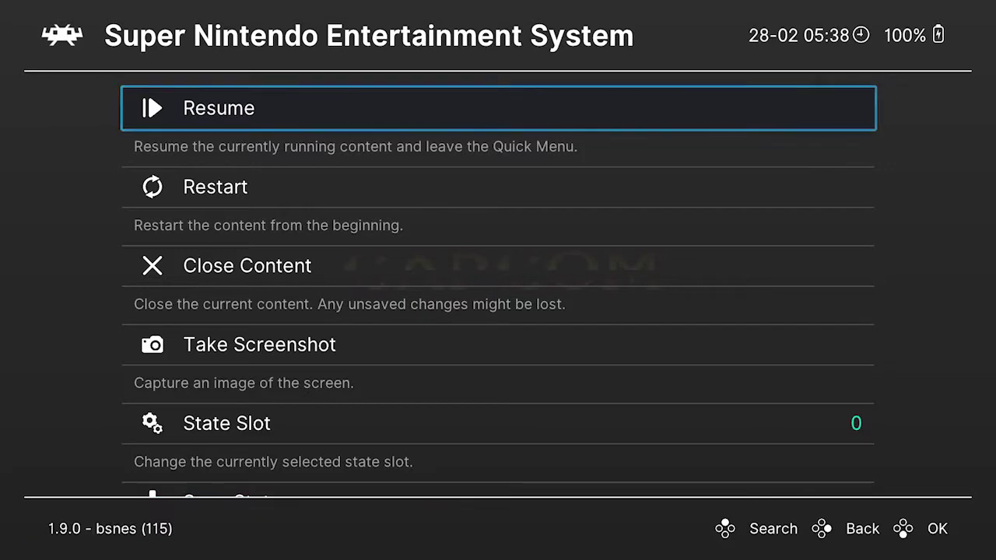
# - Open the Cheats submenu from Street Fighter II's Quick Menu
pyautogui.press('Down')
pyautogui.press('Down')
pyautogui.press('Down')
pyautogui.press('Down')
pyautogui.press('Down')
pyautogui.press('Down')
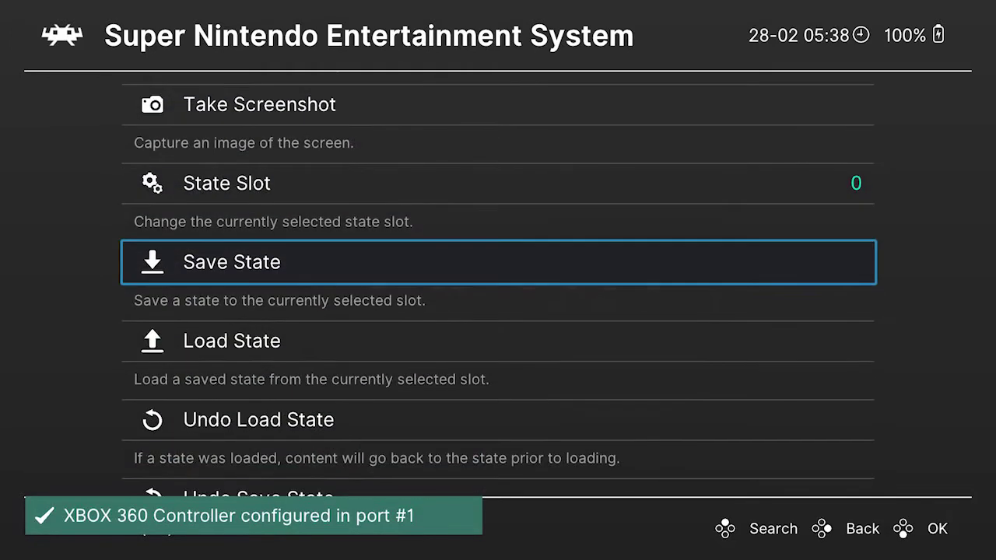
pyautogui.press('Down')
pyautogui.press('Down')
pyautogui.press('Down')
pyautogui.press('Down')
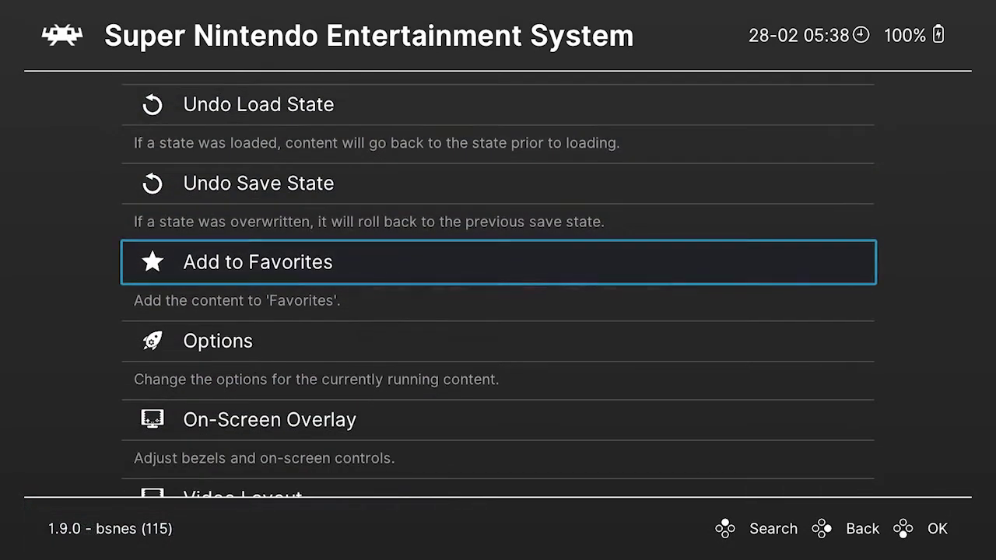
pyautogui.press('BackSpace')
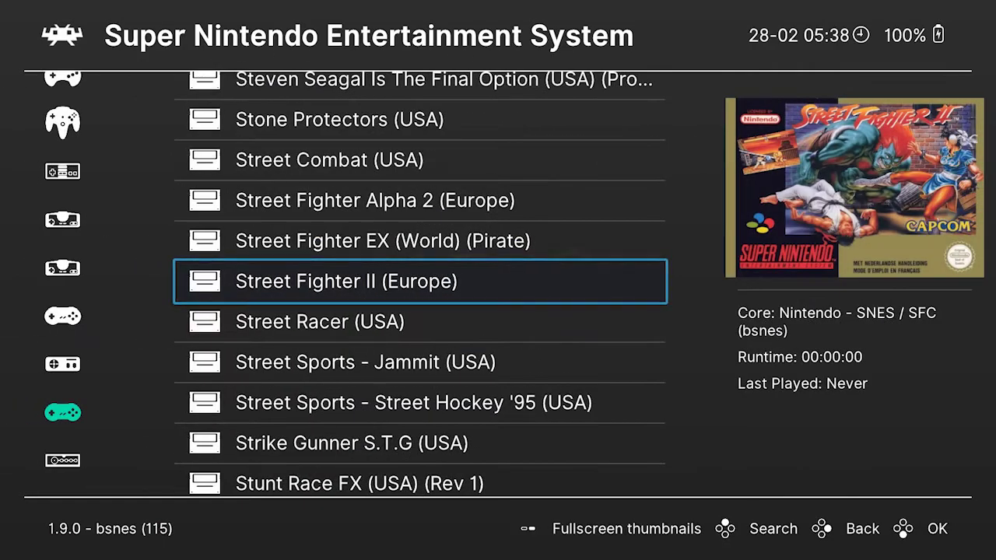
pyautogui.press('Return')
pyautogui.press('Down')
pyautogui.press('Down')
pyautogui.press('Down')
pyautogui.press('Down')
pyautogui.press('Down')
pyautogui.press('Down')
pyautogui.press('Down')
pyautogui.press('Down')
pyautogui.press('Down')
pyautogui.press('Down')
pyautogui.press('Down')
pyautogui.press('Down')
pyautogui.press('Down')
pyautogui.press('Down')
pyautogui.press('Down')
pyautogui.press('Down')
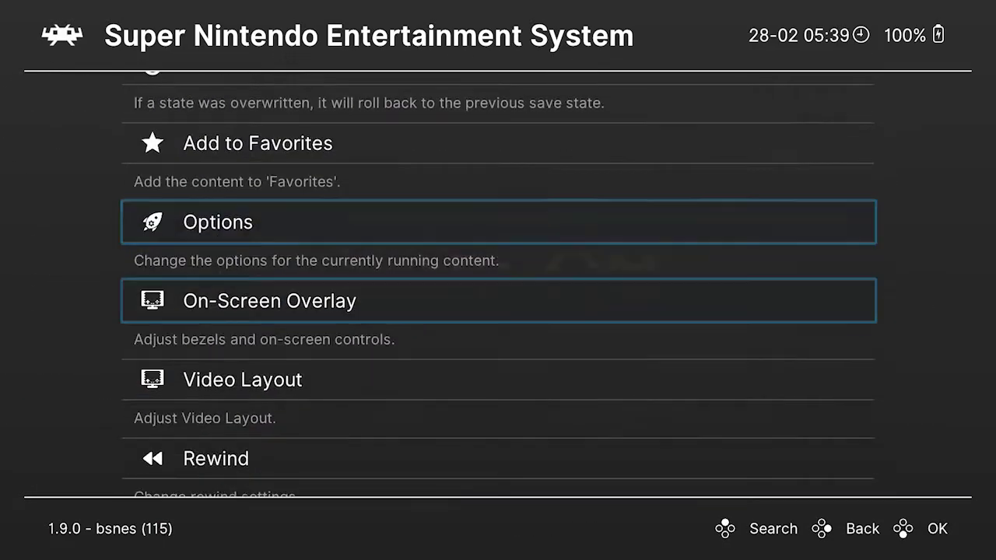
pyautogui.press('Down')
pyautogui.press('Up')
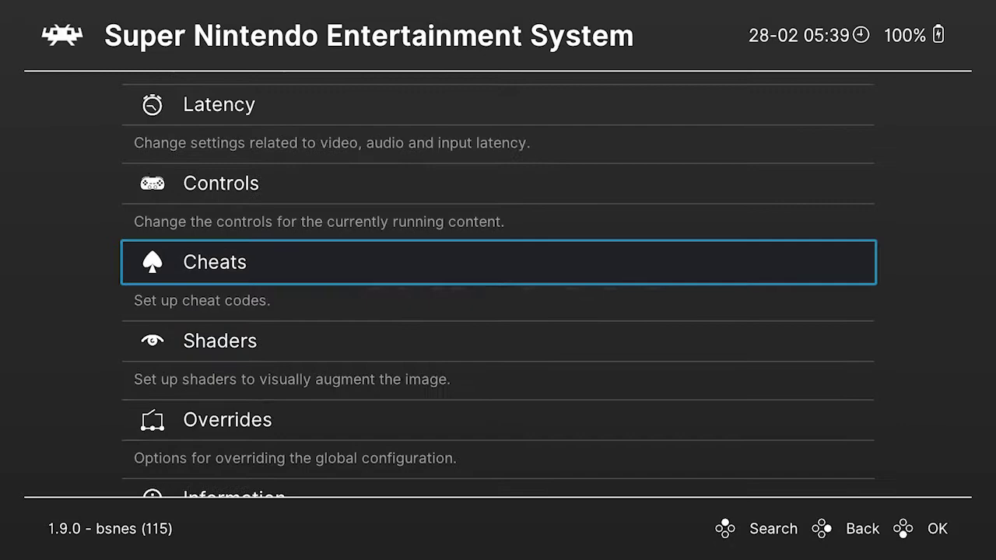
pyautogui.press('Return')
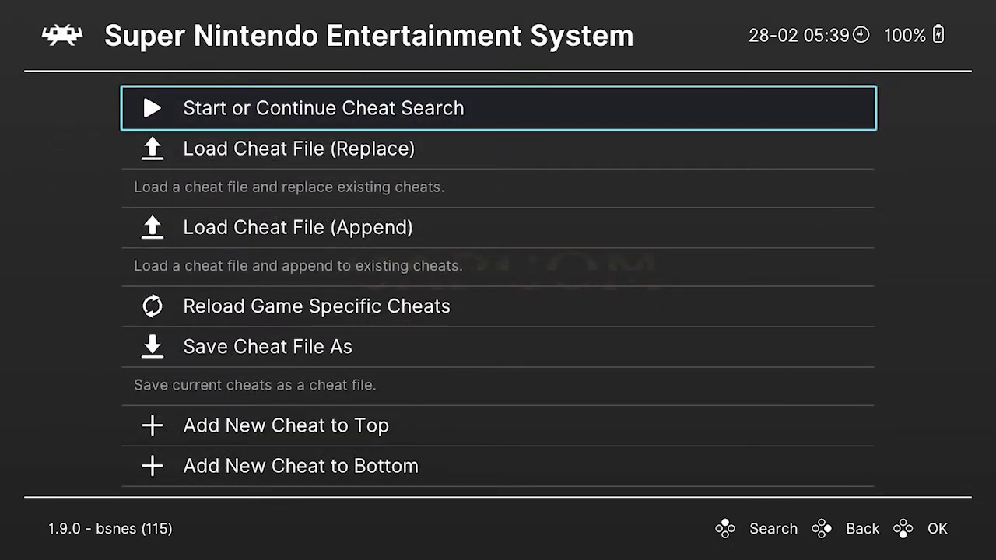
# - Choose Load Cheat File (Replace) and pick the Super Street Fighter II .cht file
pyautogui.press('Return')
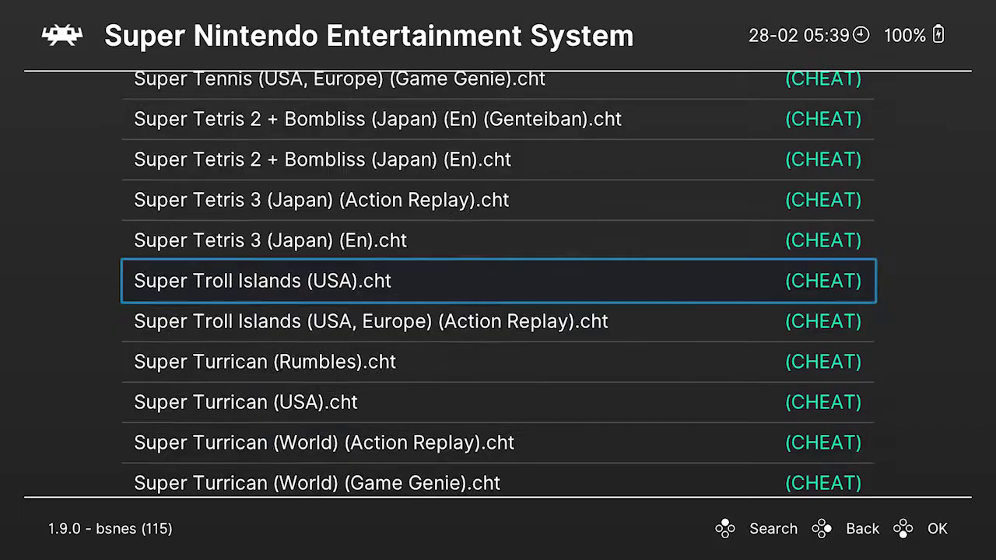
pyautogui.press('Up')
pyautogui.press('Up')
pyautogui.press('Up')
pyautogui.press('Up')
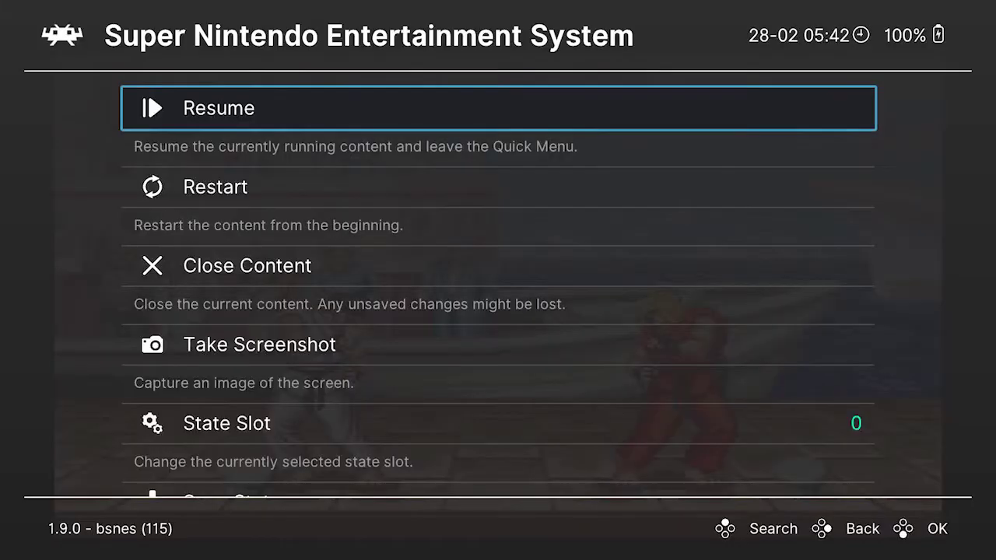
pyautogui.press('Return')
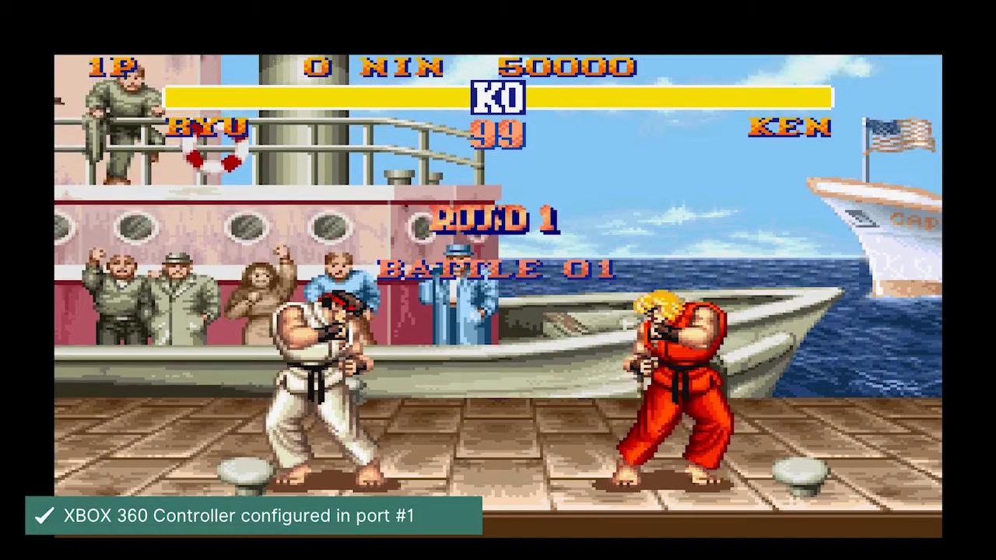
pyautogui.press('F1')
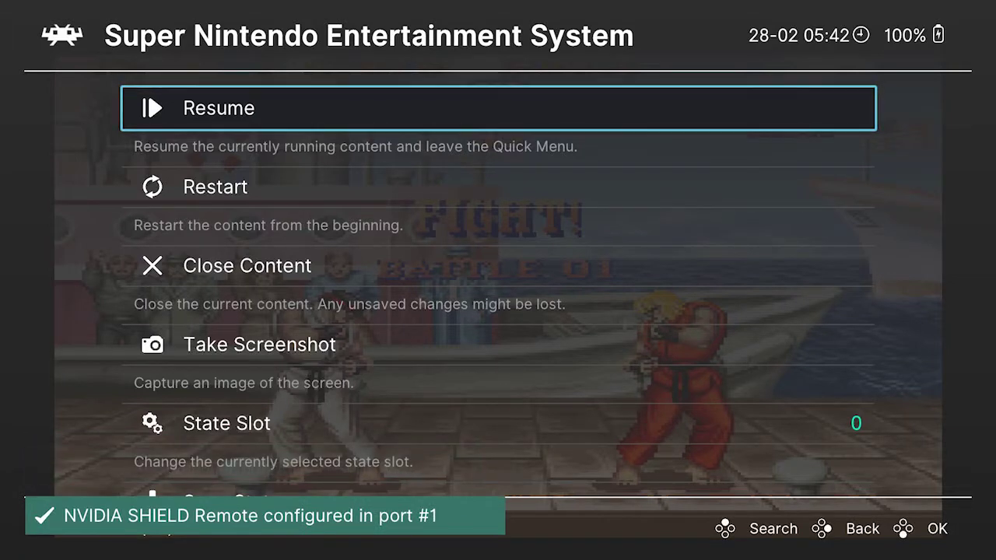
pyautogui.press('Home')
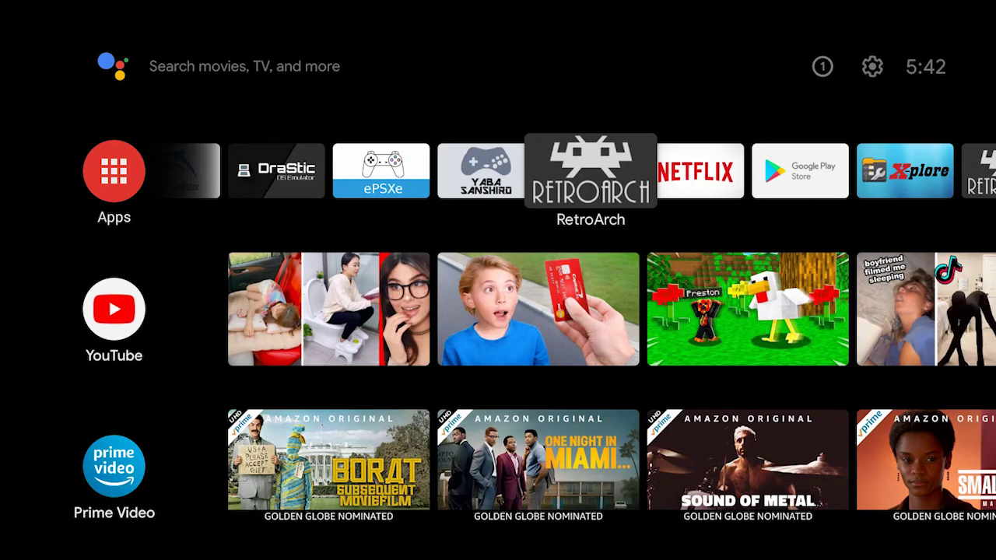
pyautogui.press('Return')
pyautogui.press('Down')
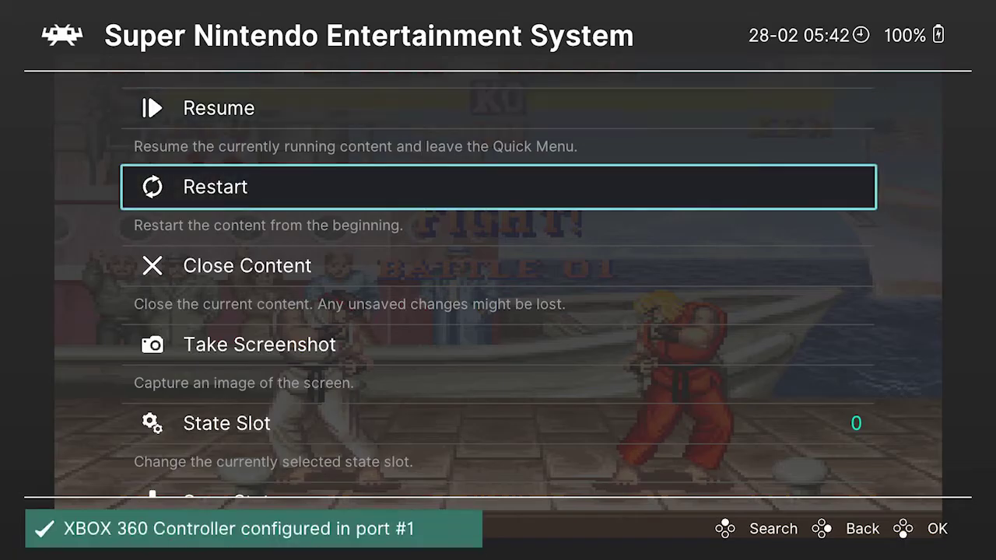
pyautogui.press('Down')
pyautogui.press('Down')
pyautogui.press('Down')
pyautogui.press('Down')
pyautogui.press('Down')
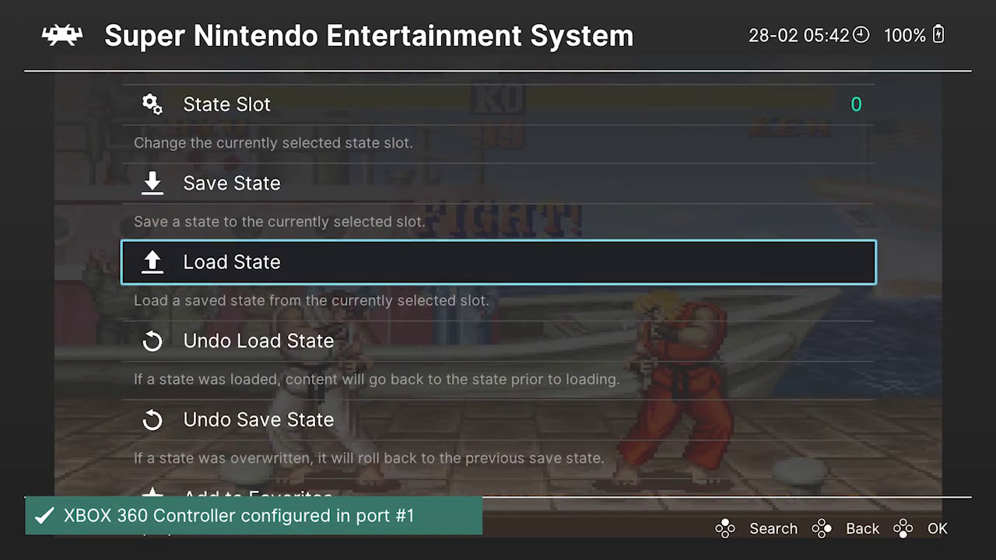
pyautogui.press('Down')
pyautogui.press('Down')
pyautogui.press('Down')
pyautogui.press('Down')
pyautogui.press('Down')
pyautogui.press('Down')
pyautogui.press('Down')
pyautogui.press('Down')
pyautogui.press('Down')
pyautogui.press('Down')
pyautogui.press('Down')
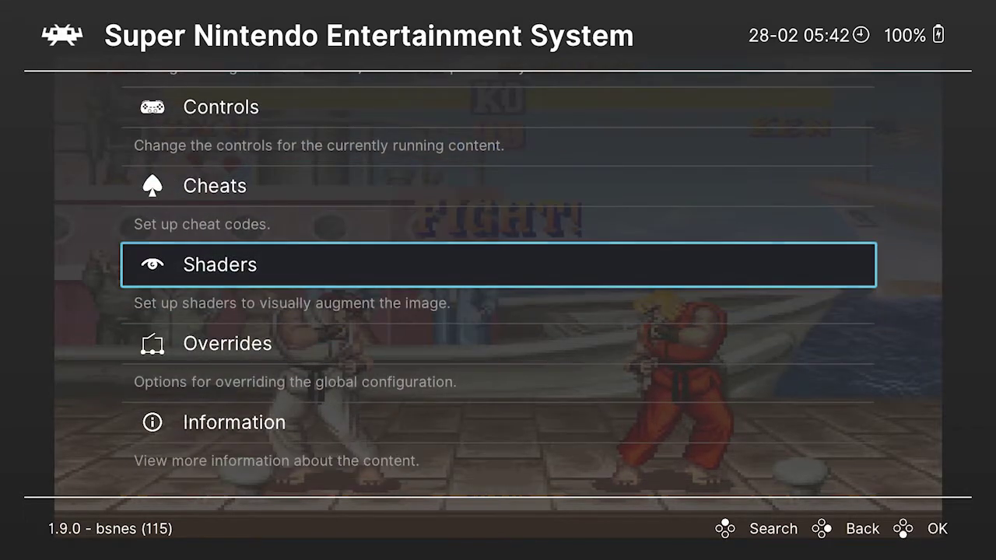